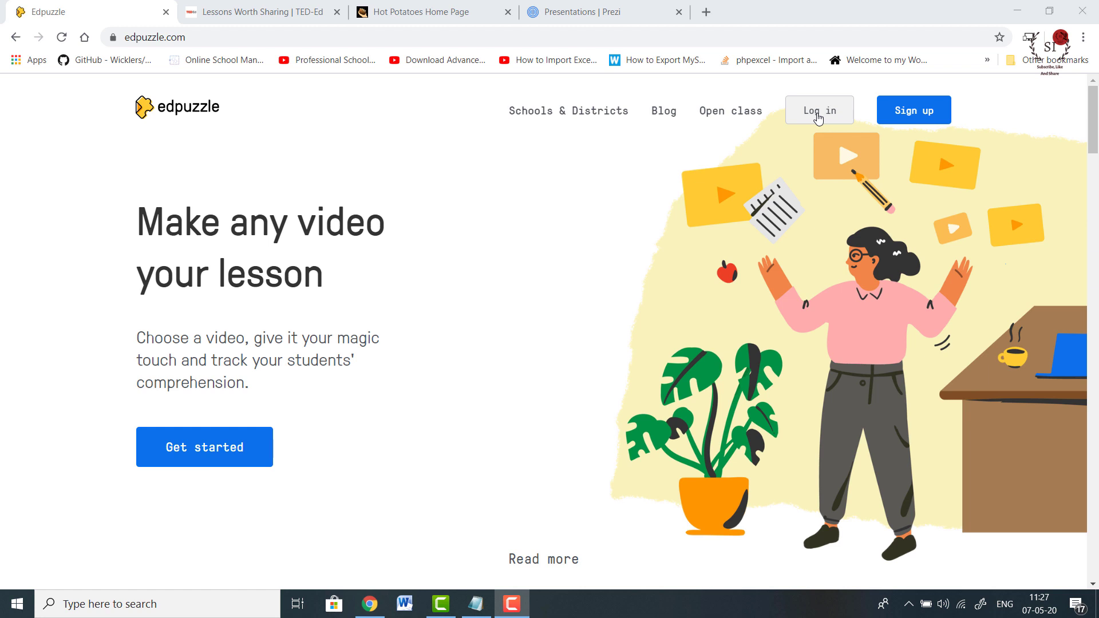
Log in to Edpuzzle as a teacher with the saved account email and password
left_click(818, 117)
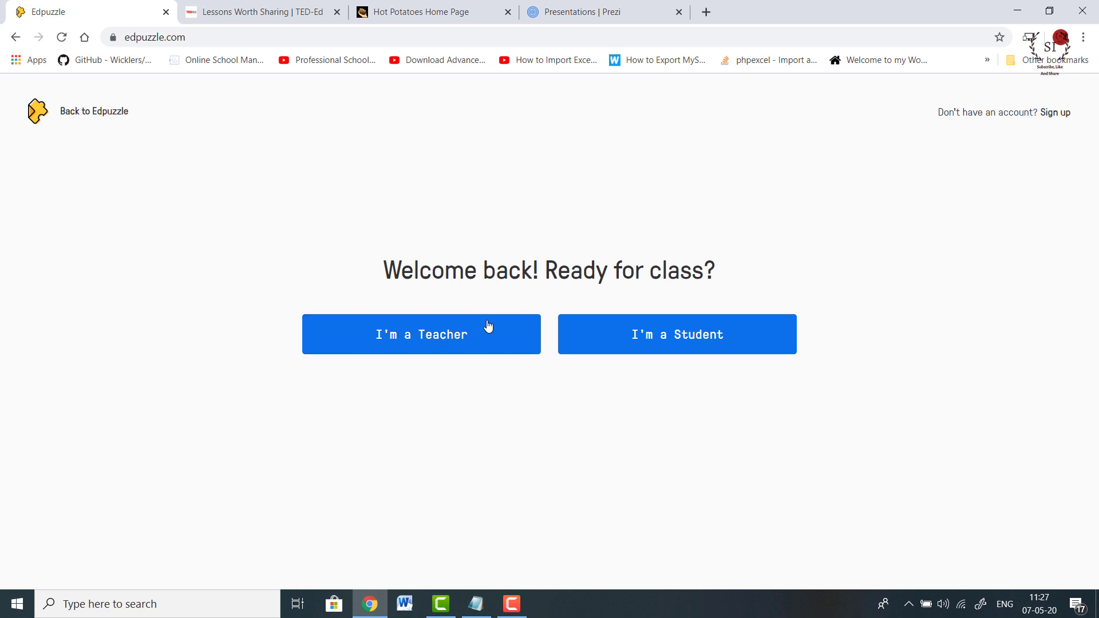
left_click(468, 350)
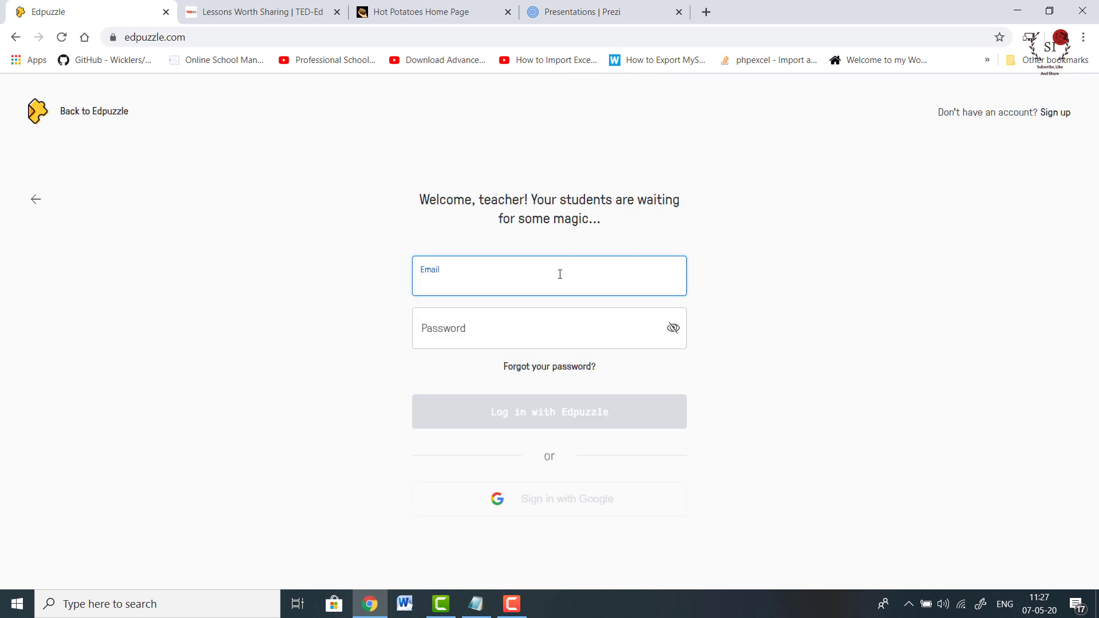
left_click(561, 413)
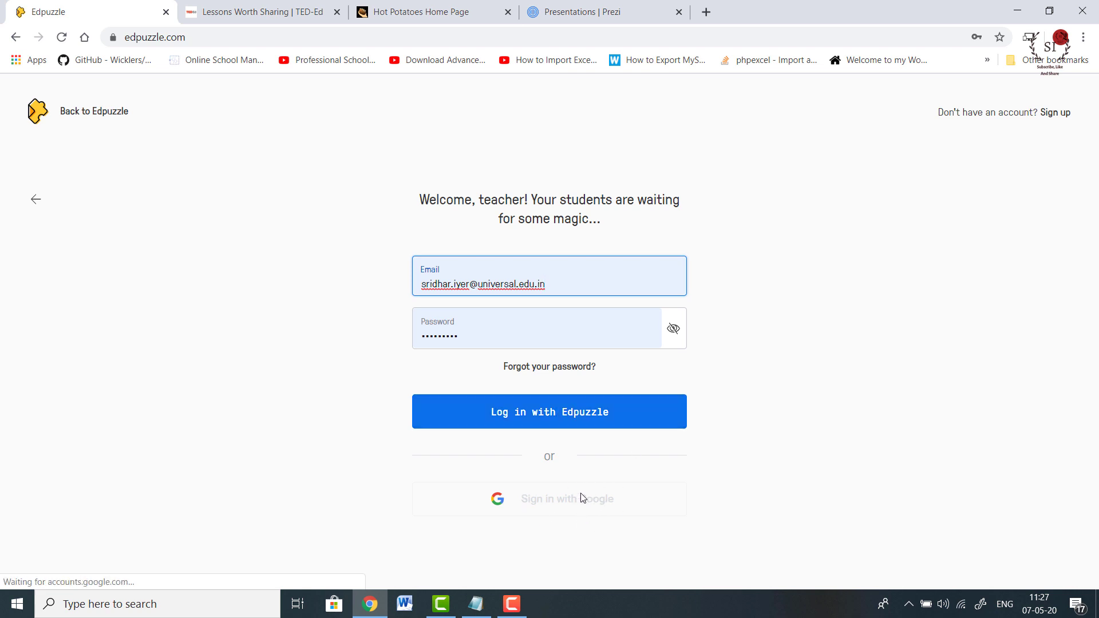
left_click(553, 413)
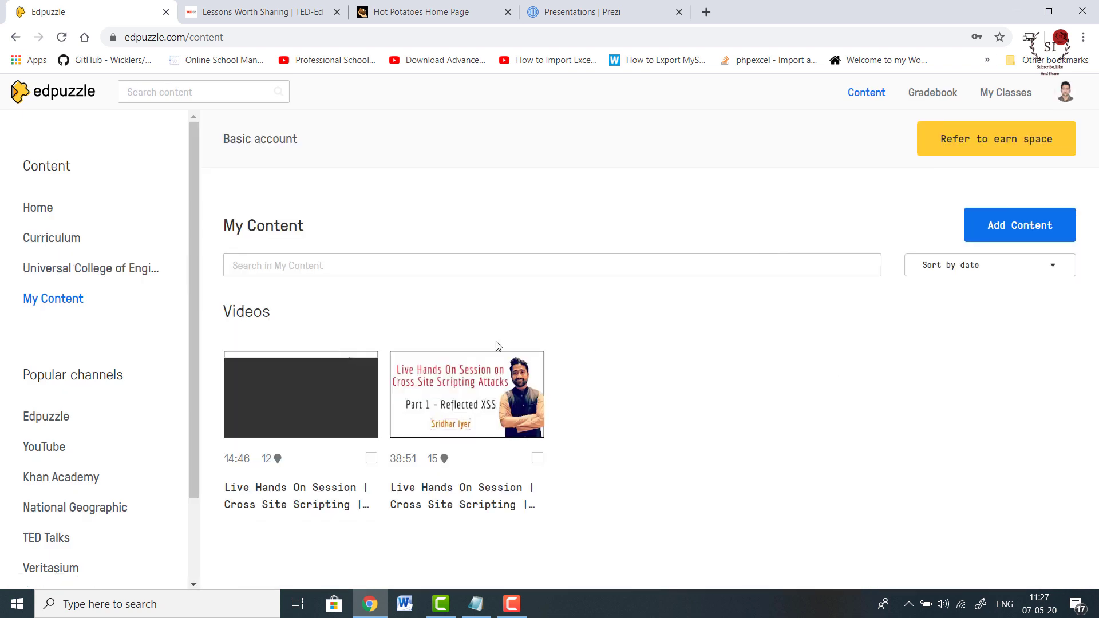
Browse the YouTube channel's videos and open the music appreciation video titled Dynamics
scroll(110, 432, "down", 2)
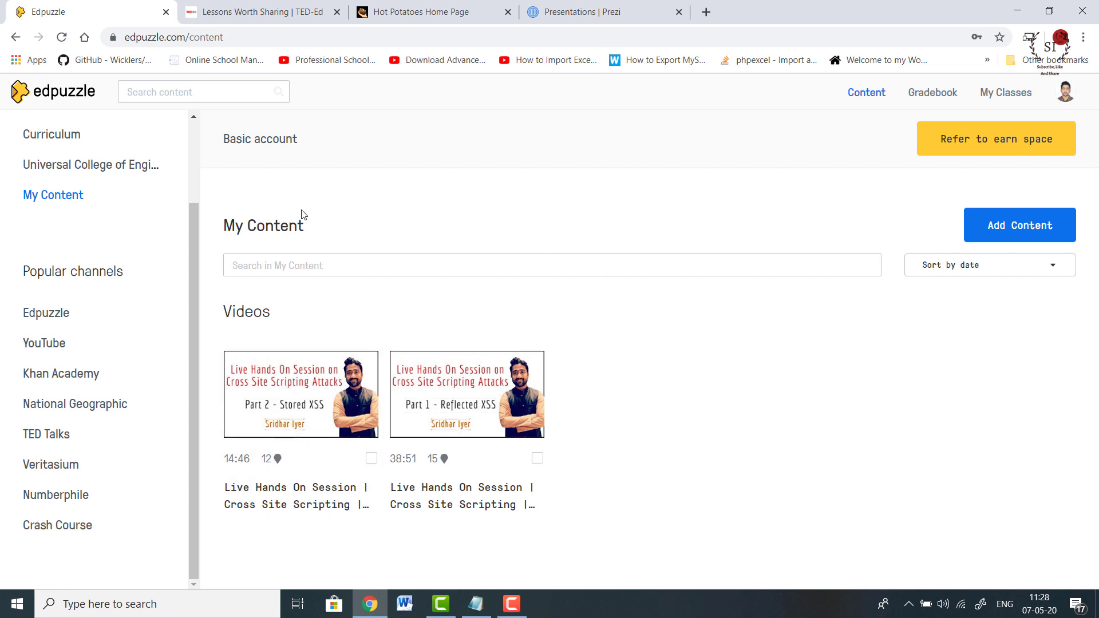
left_click(44, 344)
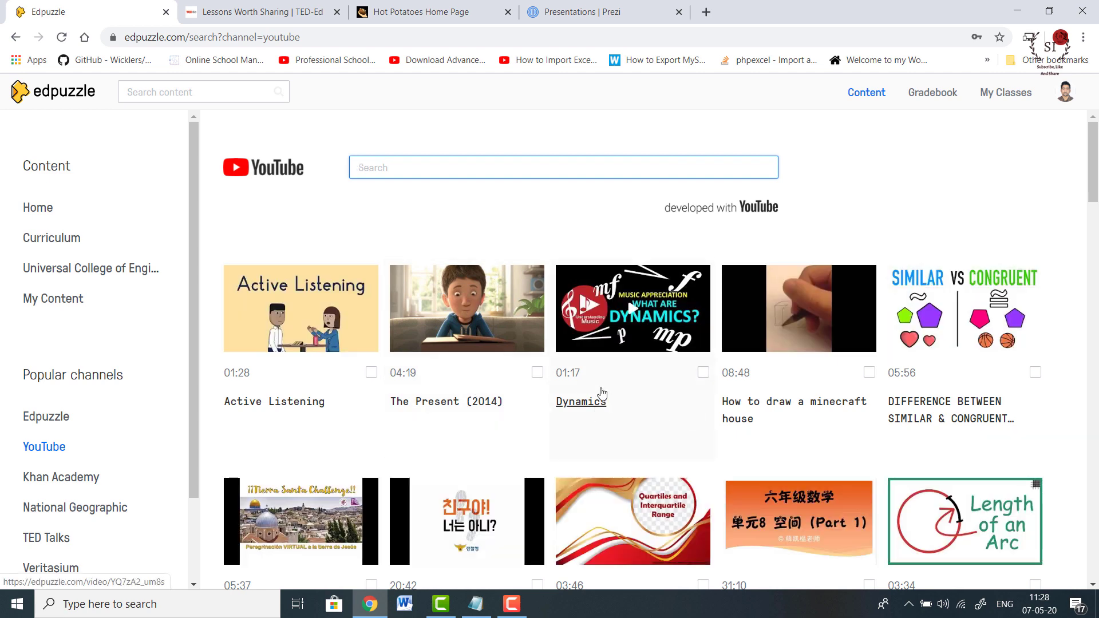
scroll(554, 361, "down", 3)
scroll(481, 314, "up", 3)
scroll(503, 241, "down", 1)
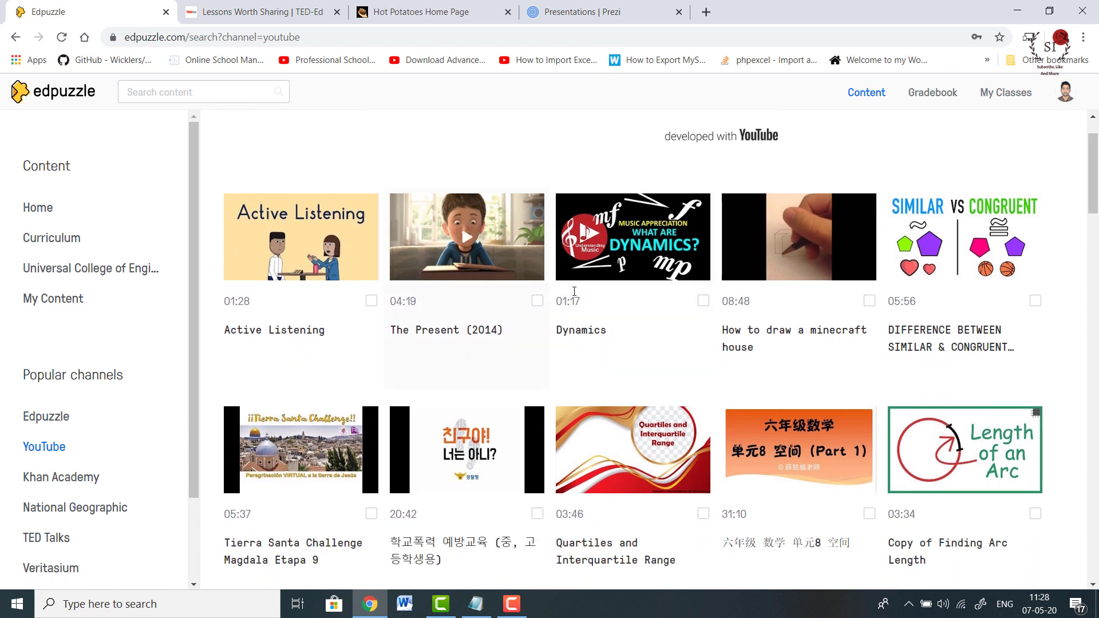
left_click(602, 248)
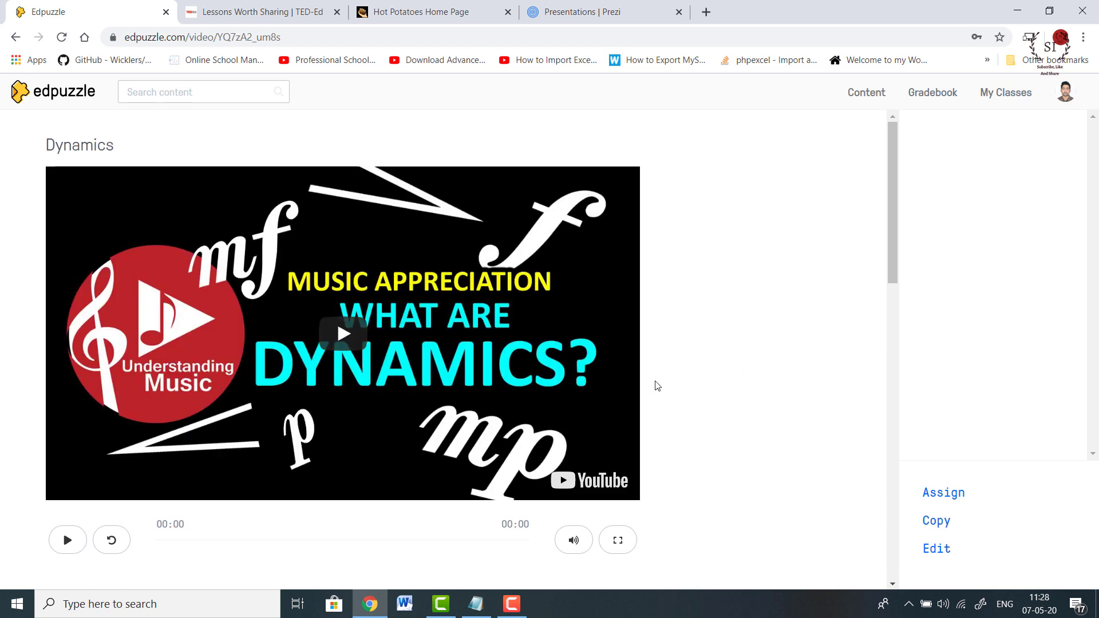
Open the assignment options for the Dynamics video and copy its public link
scroll(498, 435, "down", 3)
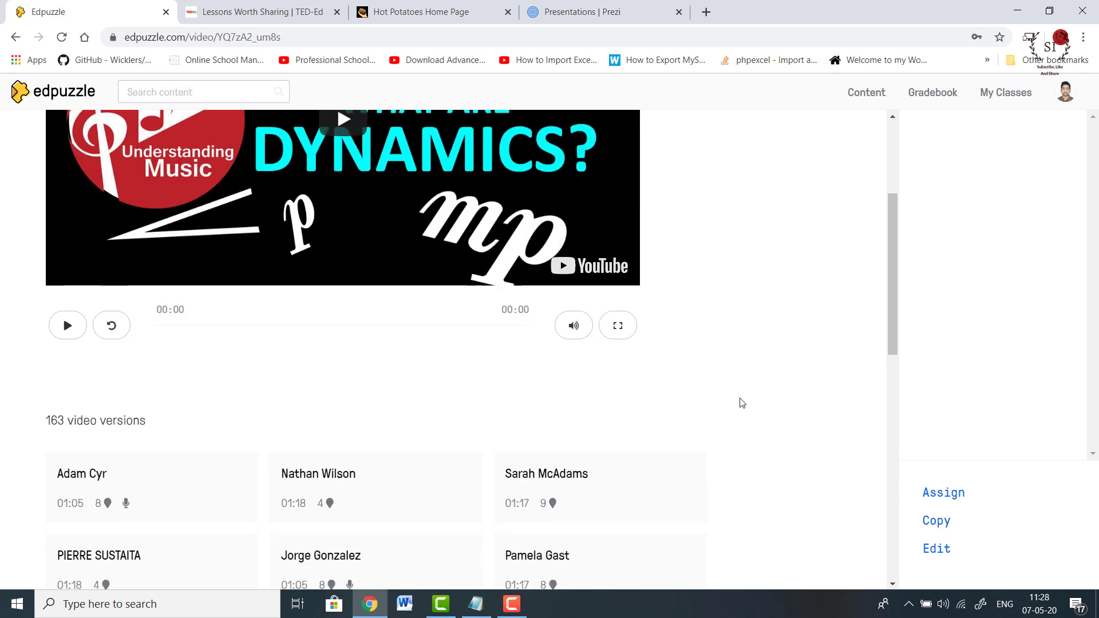
scroll(739, 400, "up", 3)
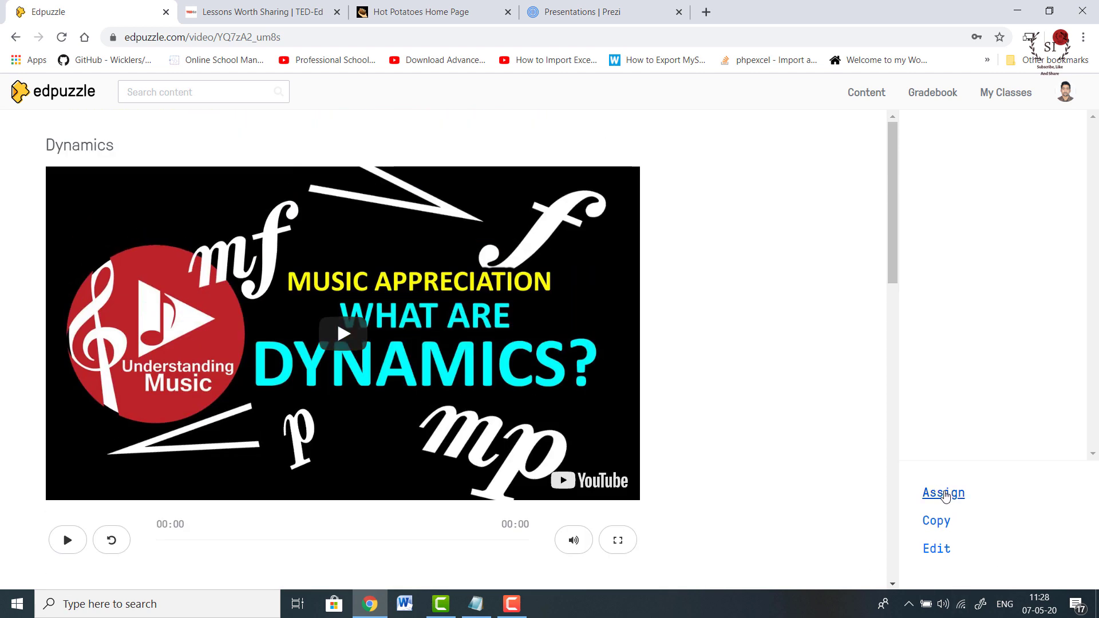
left_click(944, 495)
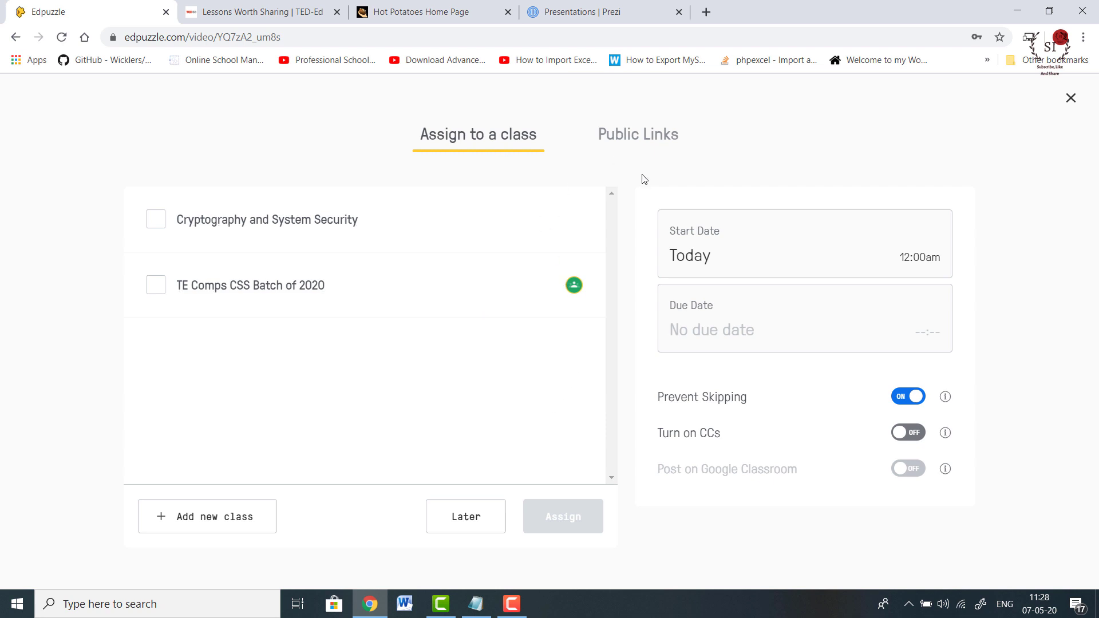
left_click(643, 143)
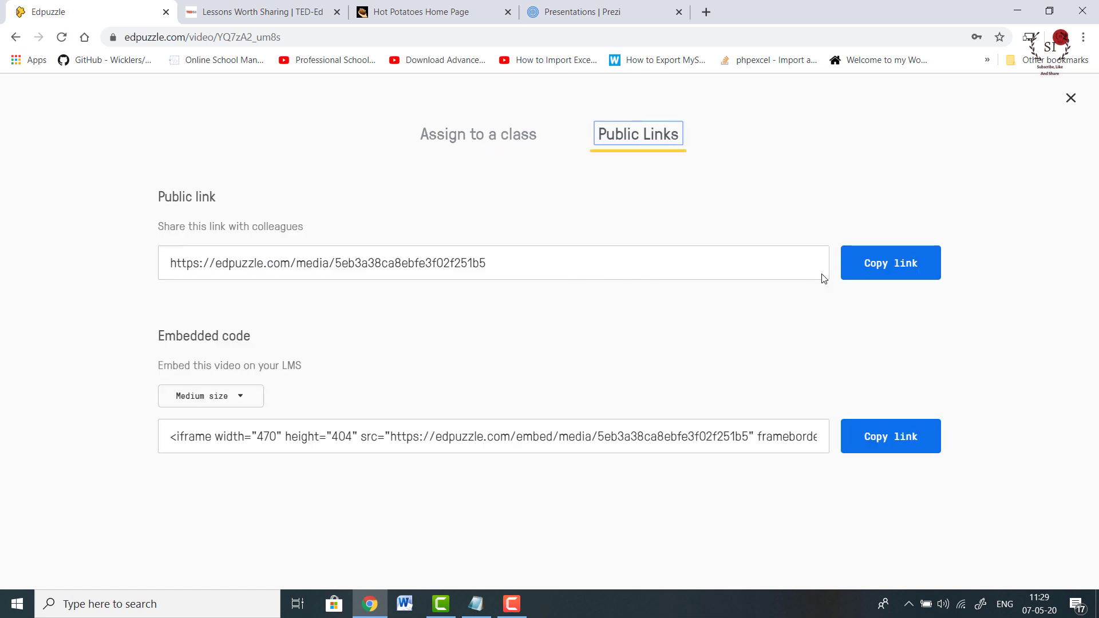
left_click(884, 265)
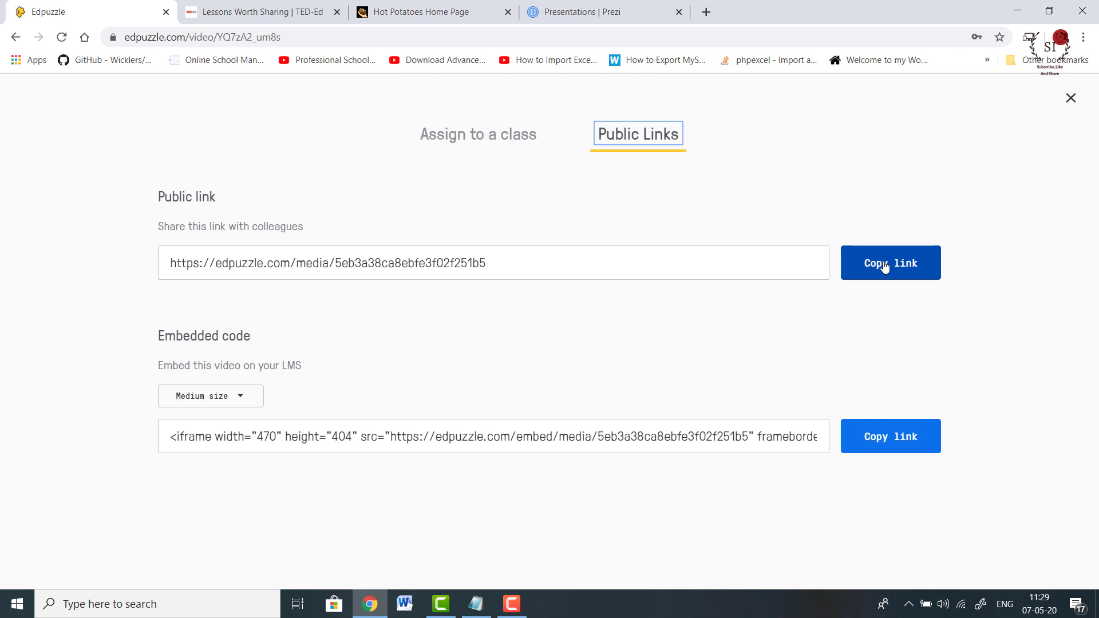
left_click(885, 266)
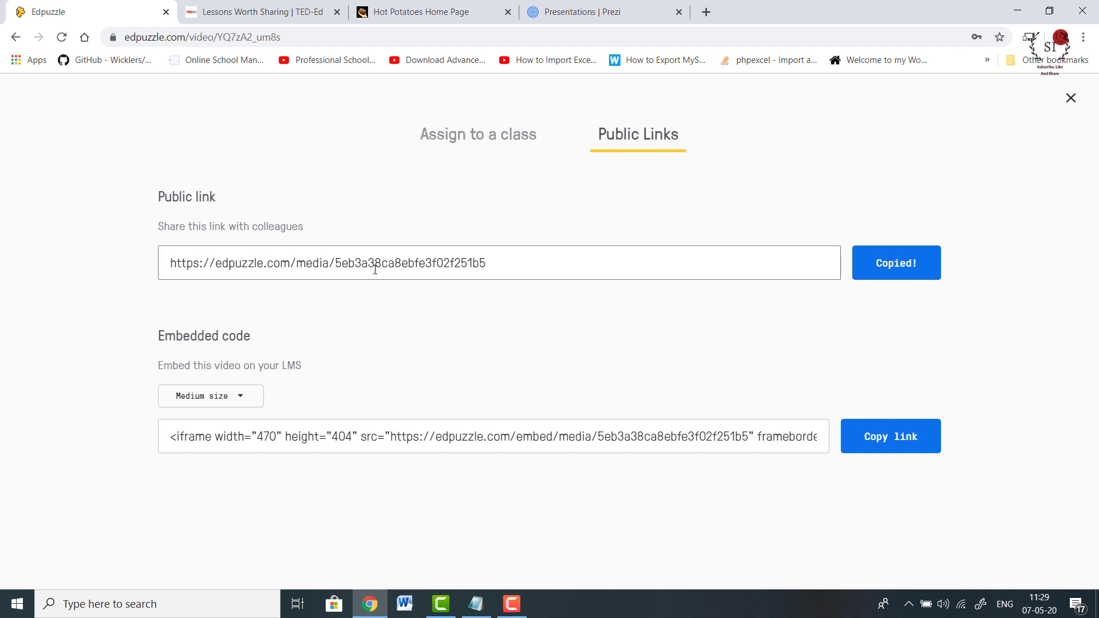
Return to My Content and open the Part 2 Stored XSS video to view its embedded questions
left_click(16, 39)
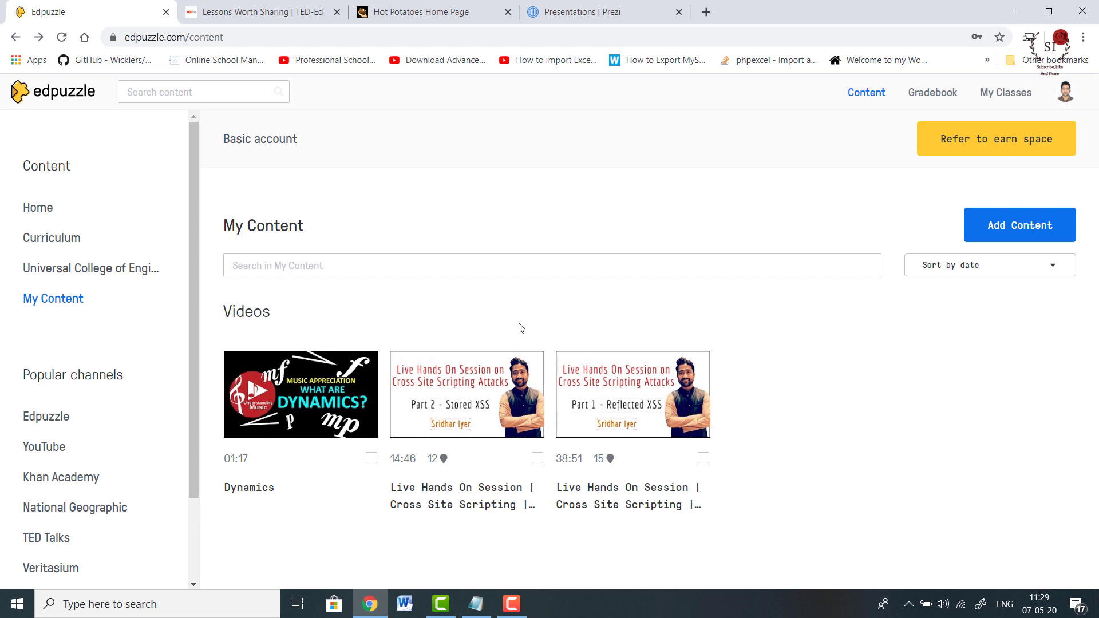
left_click(488, 406)
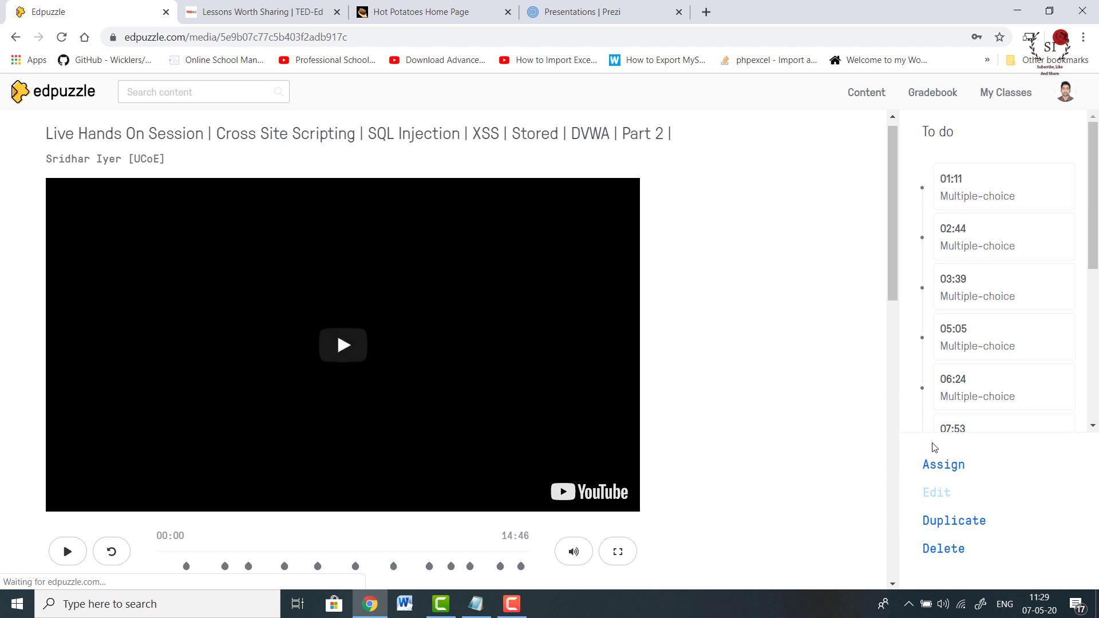
scroll(345, 395, "down", 1)
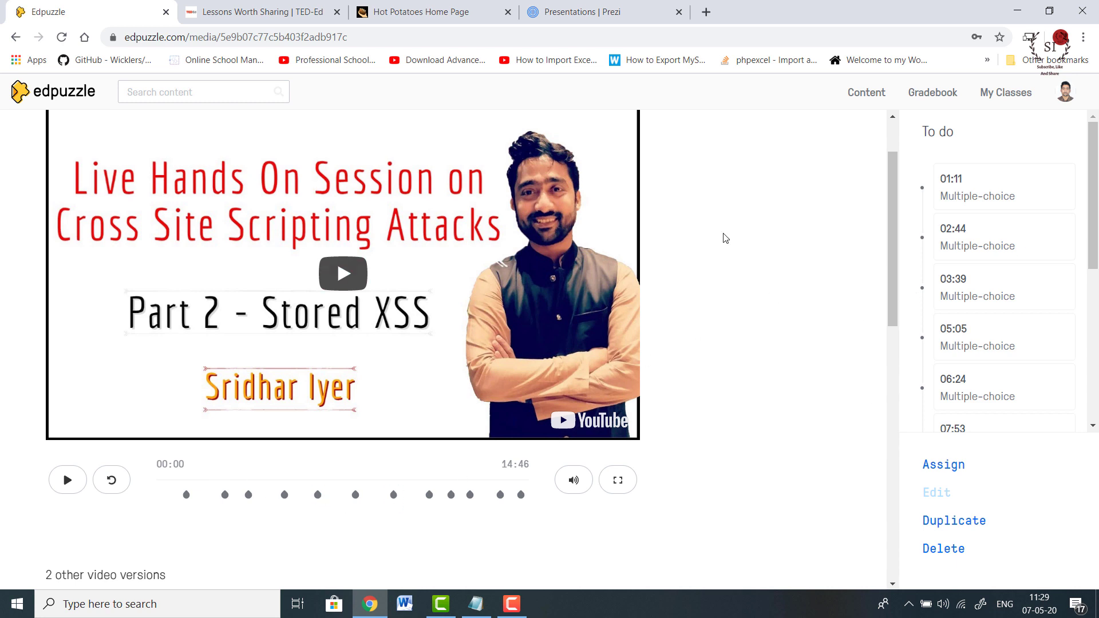
scroll(953, 322, "up", 2)
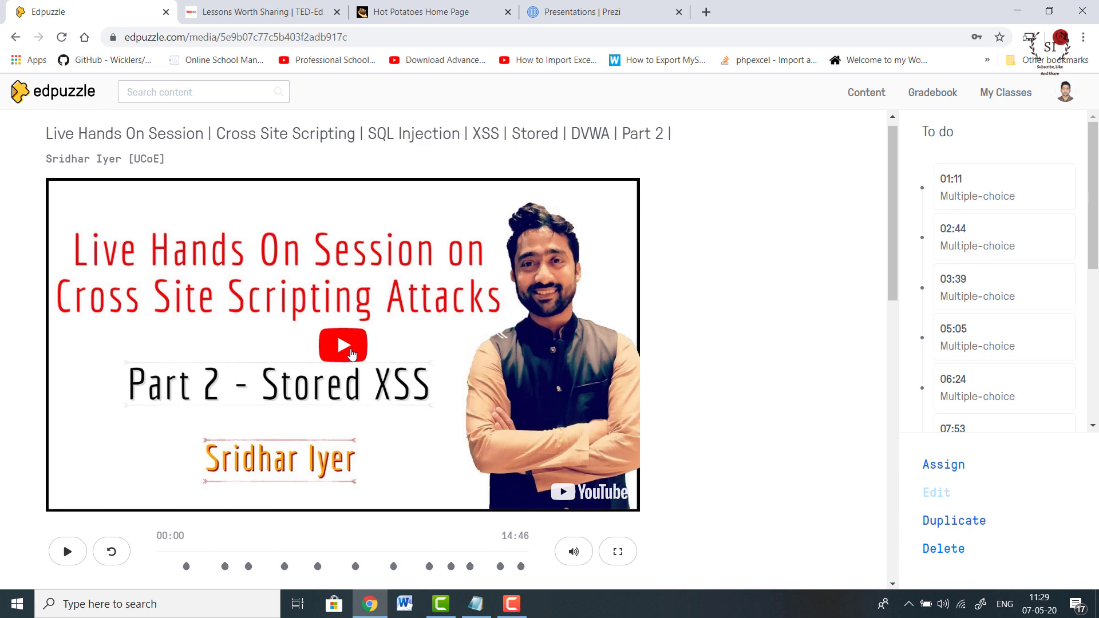
Play the Stored XSS video to preview its first question at 01:11 and return to the Edpuzzle home page
left_click(352, 354)
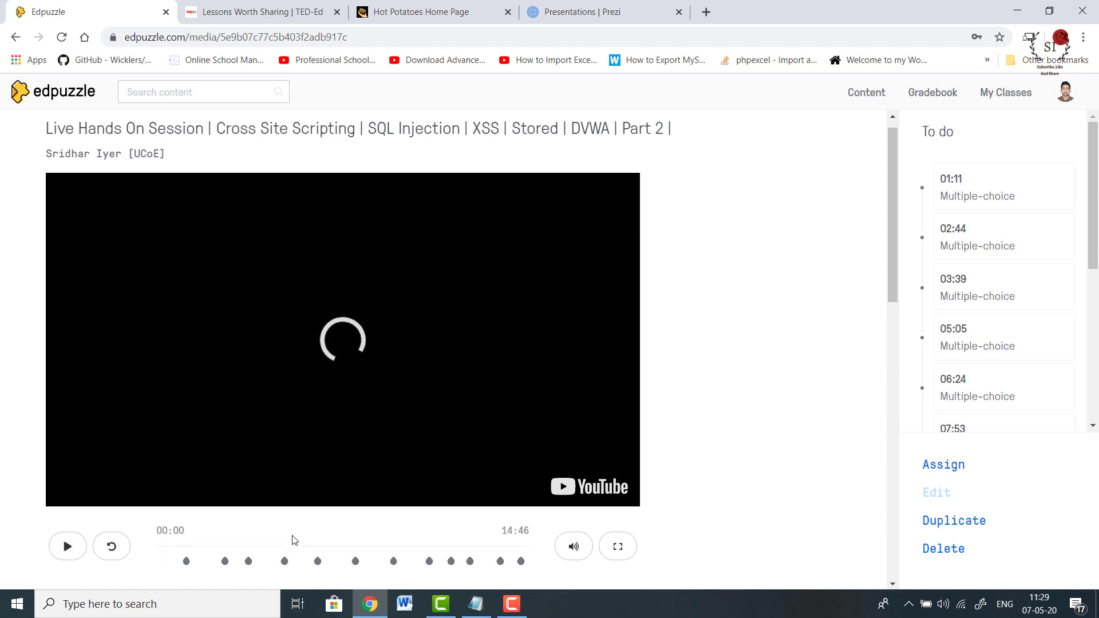
scroll(275, 532, "down", 1)
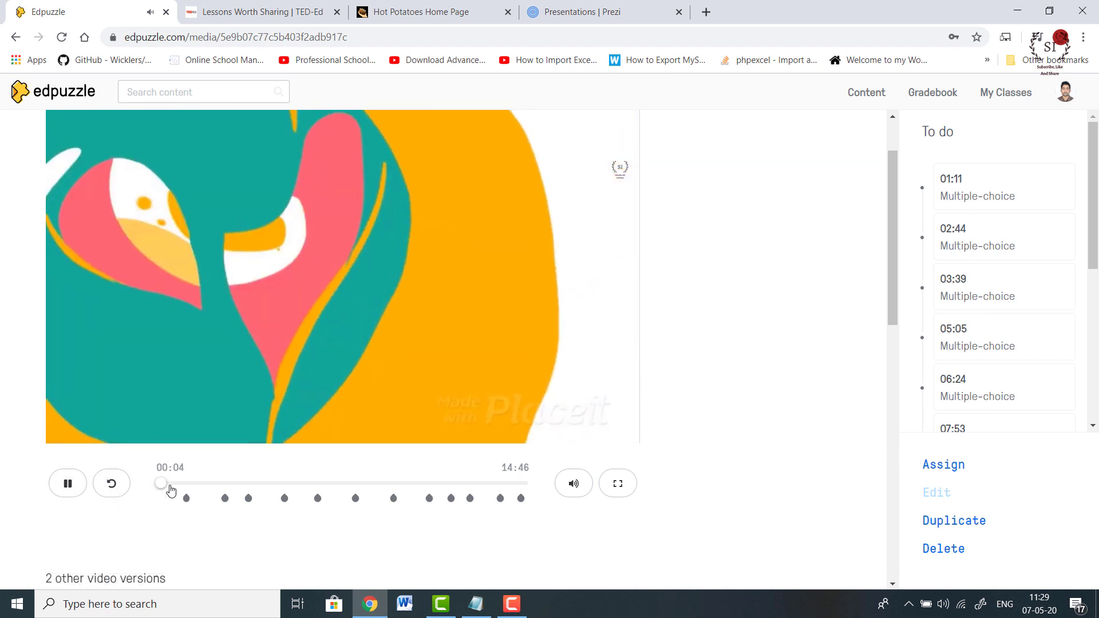
left_click(186, 498)
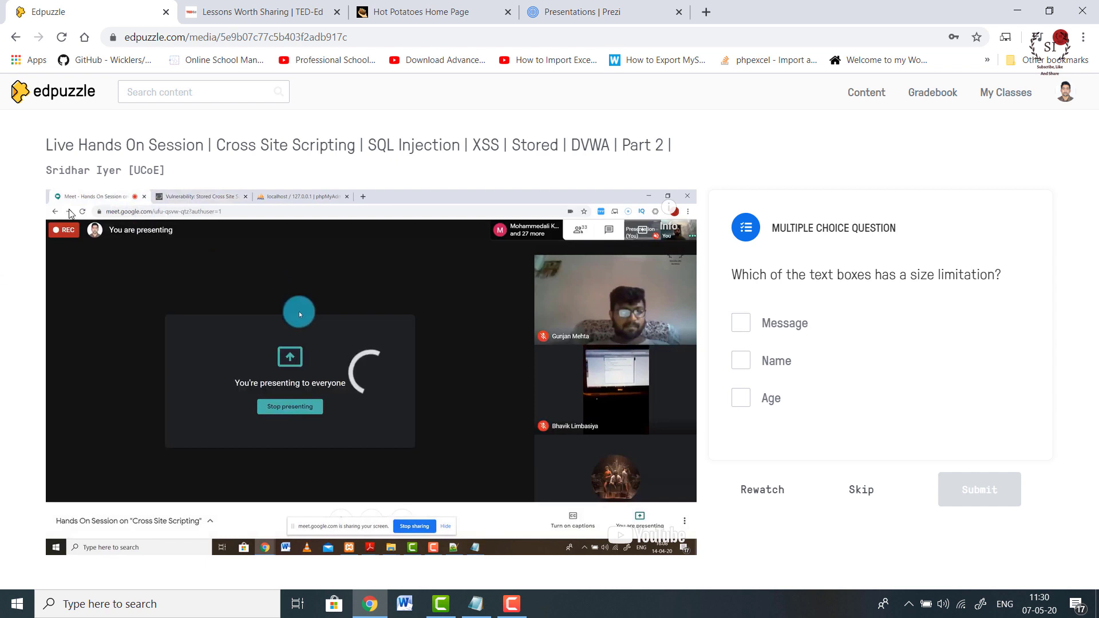
left_click(74, 99)
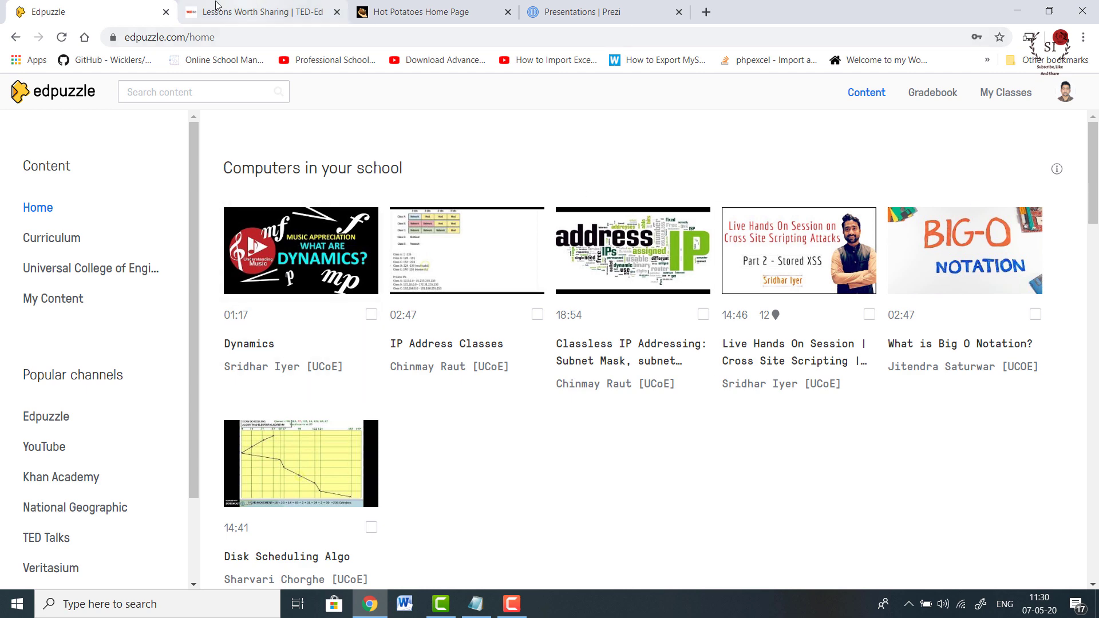
Switch to the TED-Ed site and sign in with the college Google account
left_click(271, 10)
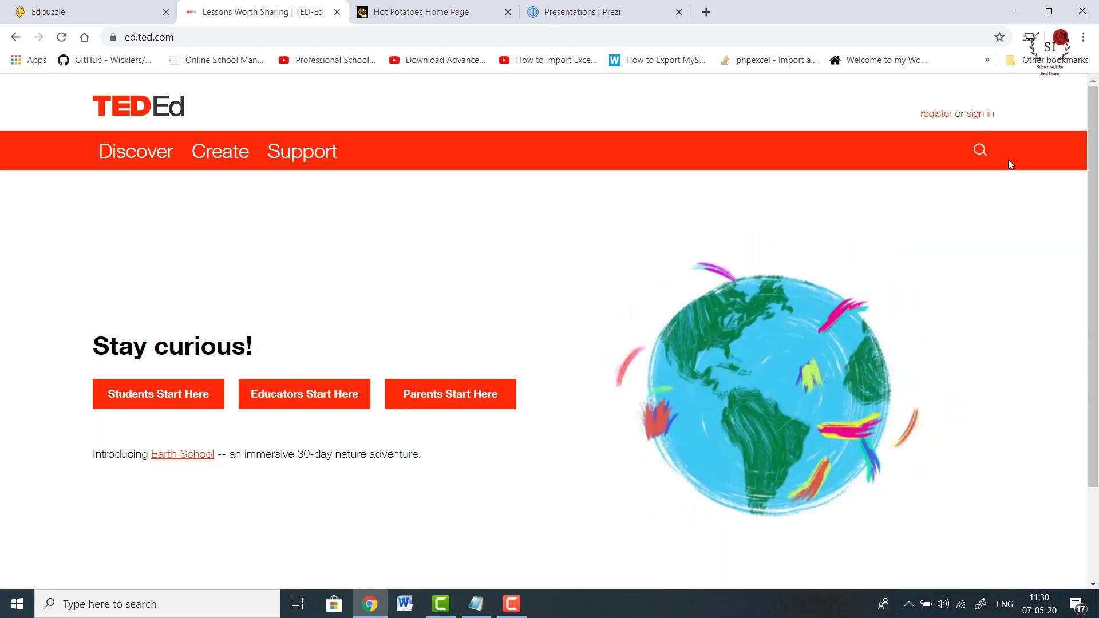
left_click(979, 113)
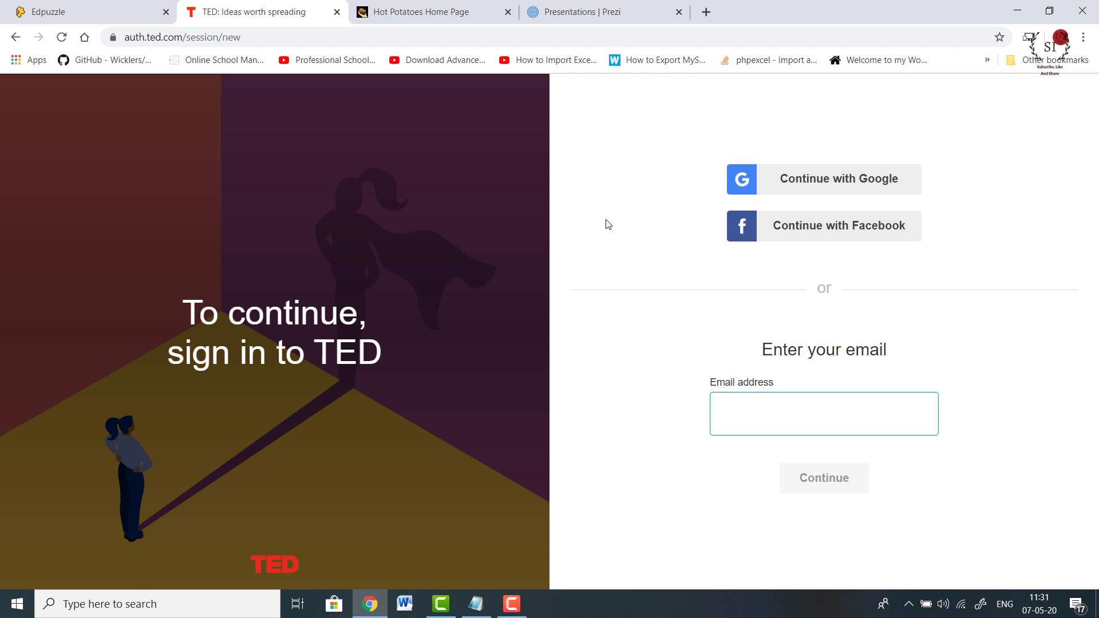
left_click(812, 185)
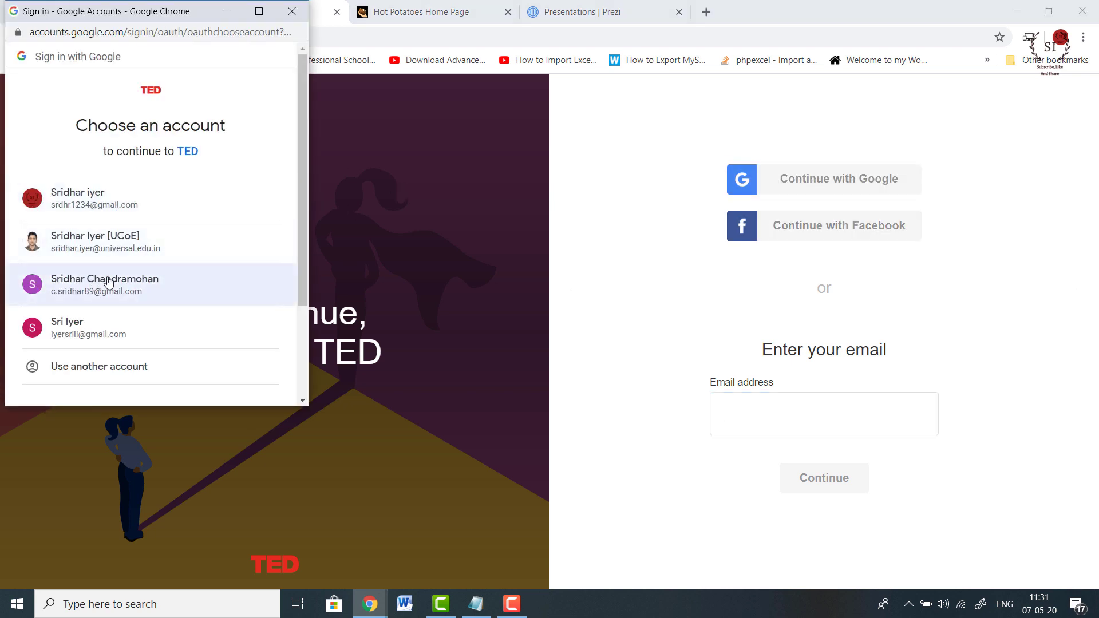
left_click(142, 262)
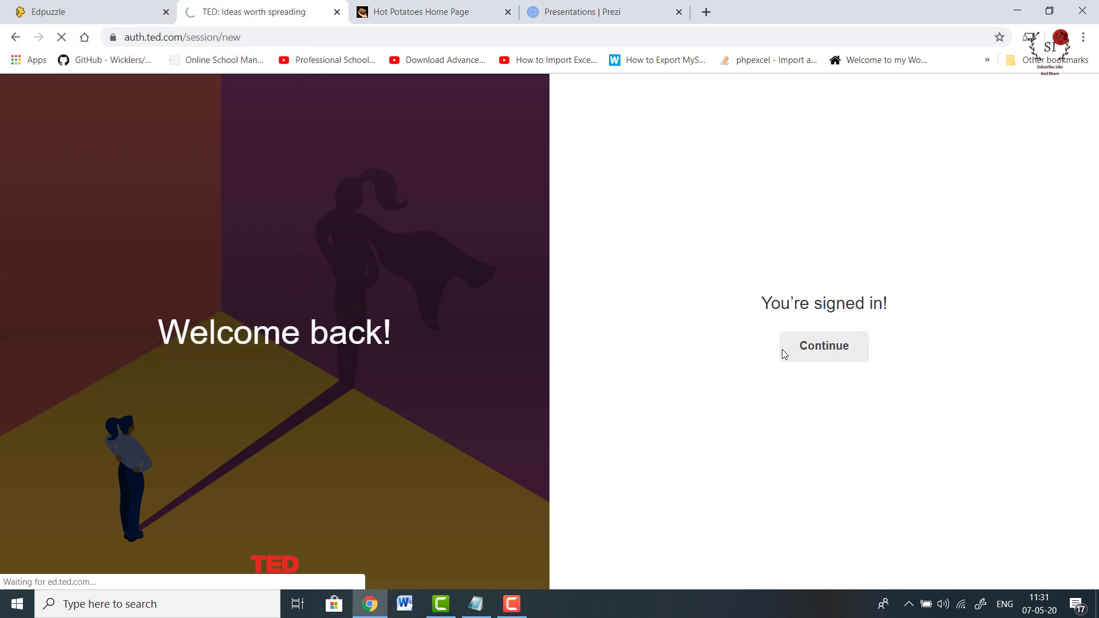
left_click(785, 352)
Start creating a video-based lesson on TED-Ed
mouse_move(223, 155)
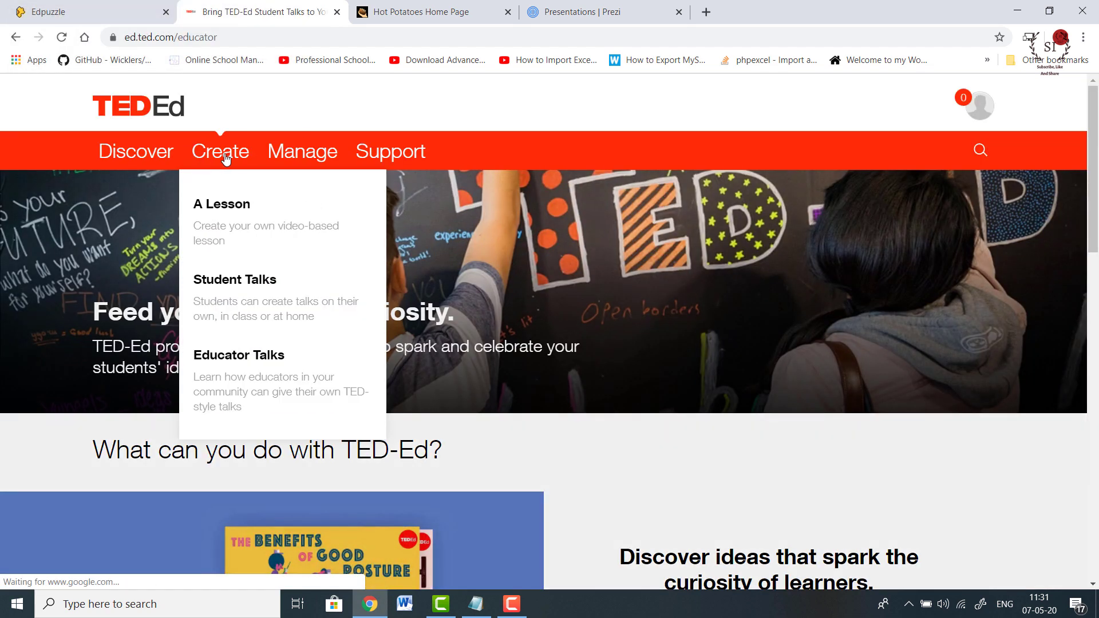
left_click(221, 222)
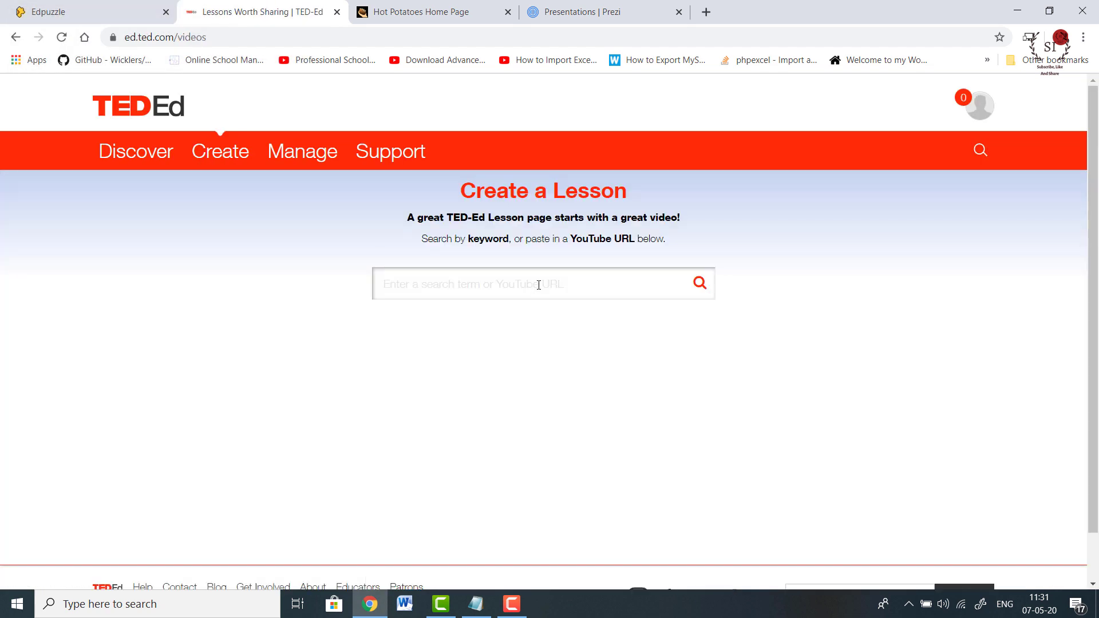
scroll(548, 286, "down", 1)
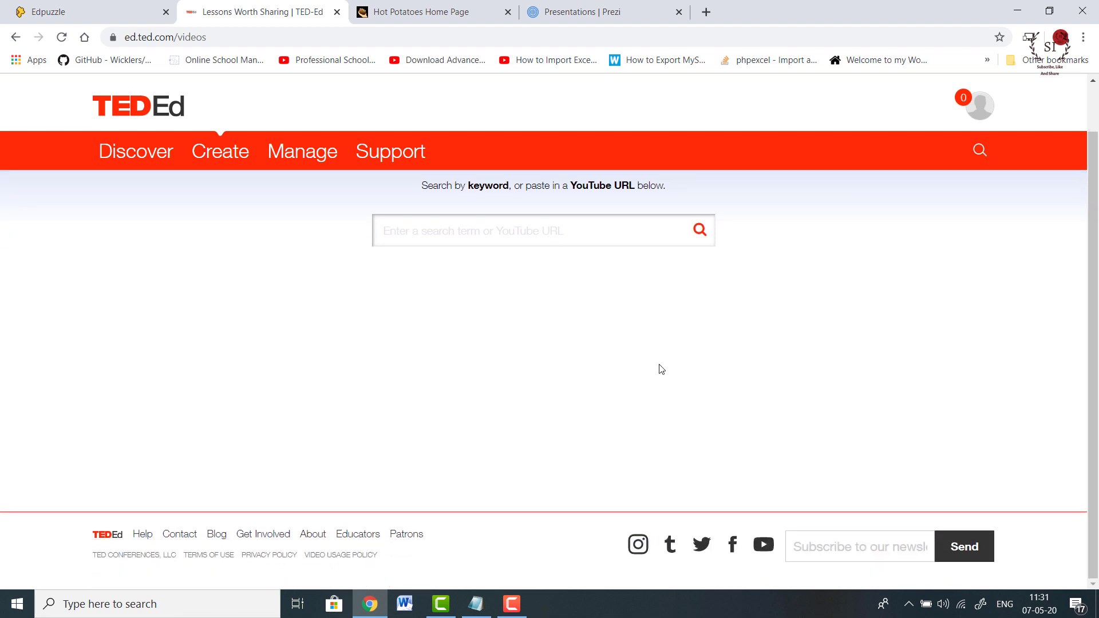
left_click(412, 221)
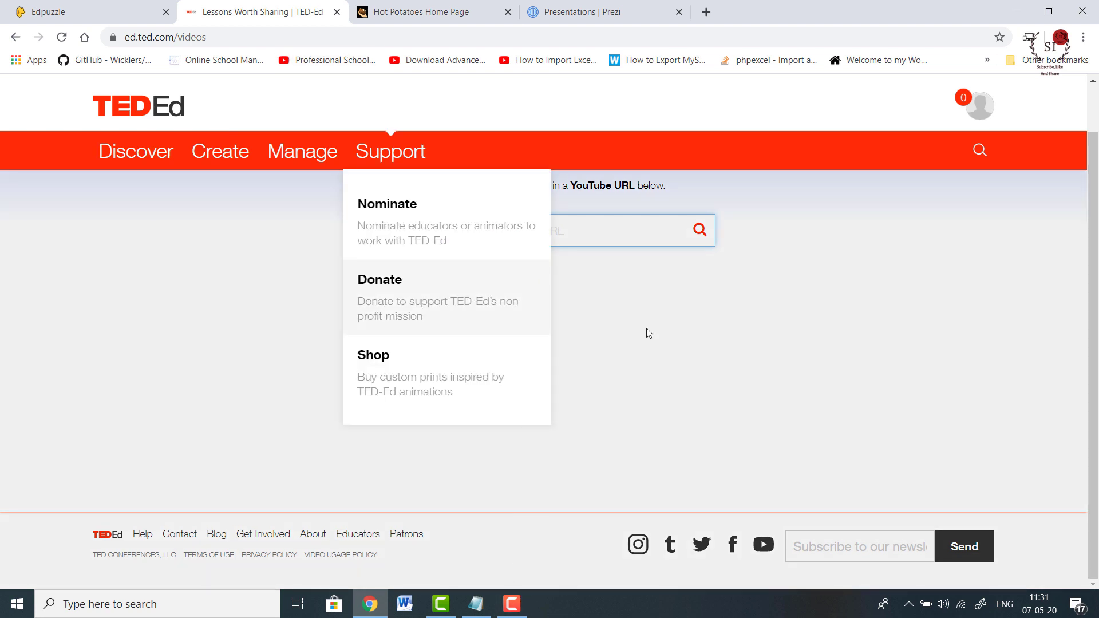
left_click(633, 346)
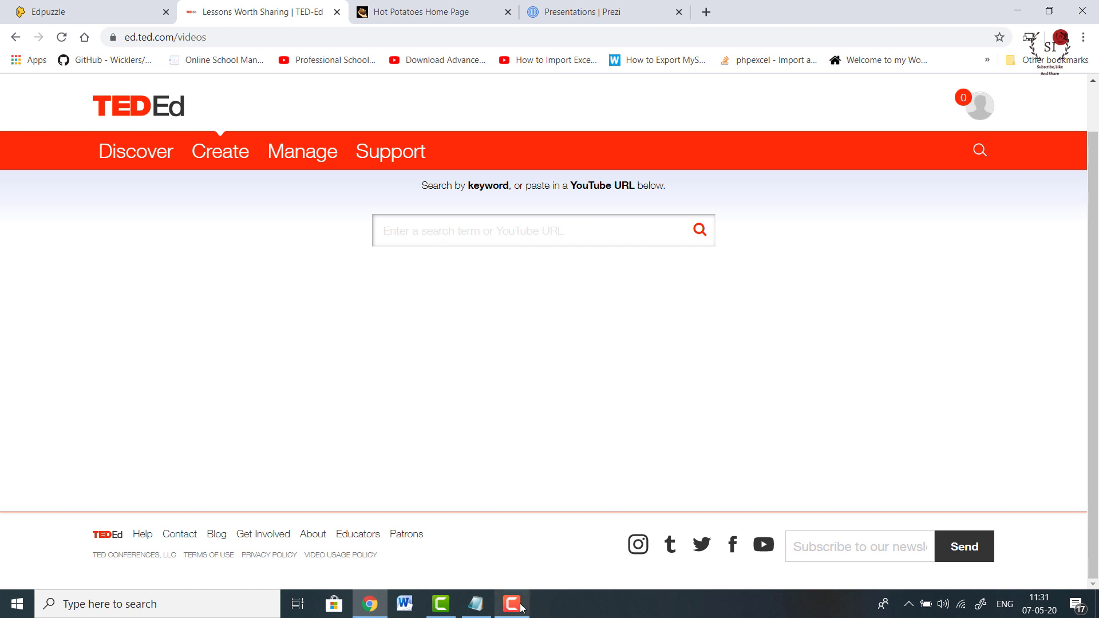
left_click(1043, 546)
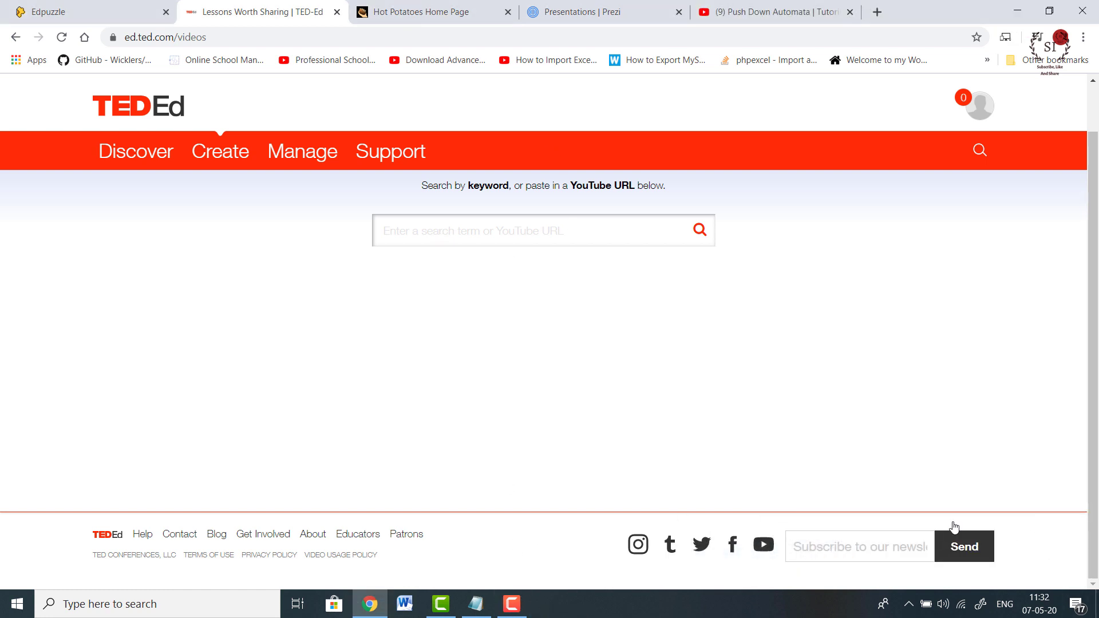
Copy the URL of the Push Down Automata video on YouTube and return to the TED-Ed lesson creation page
left_click(805, 5)
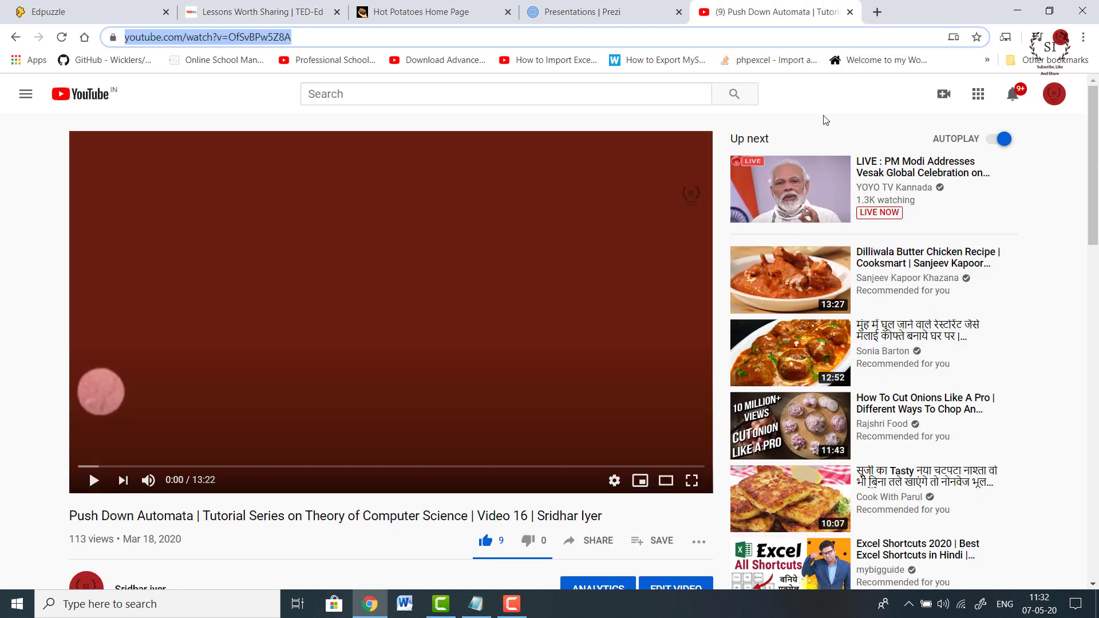
right_click(194, 38)
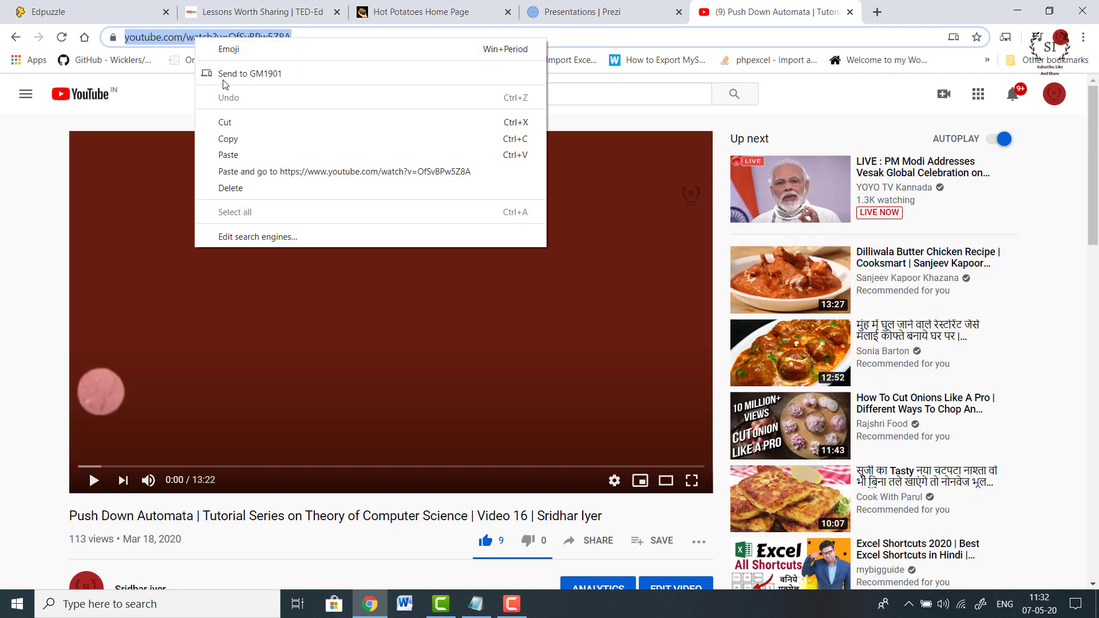
left_click(229, 140)
left_click(263, 11)
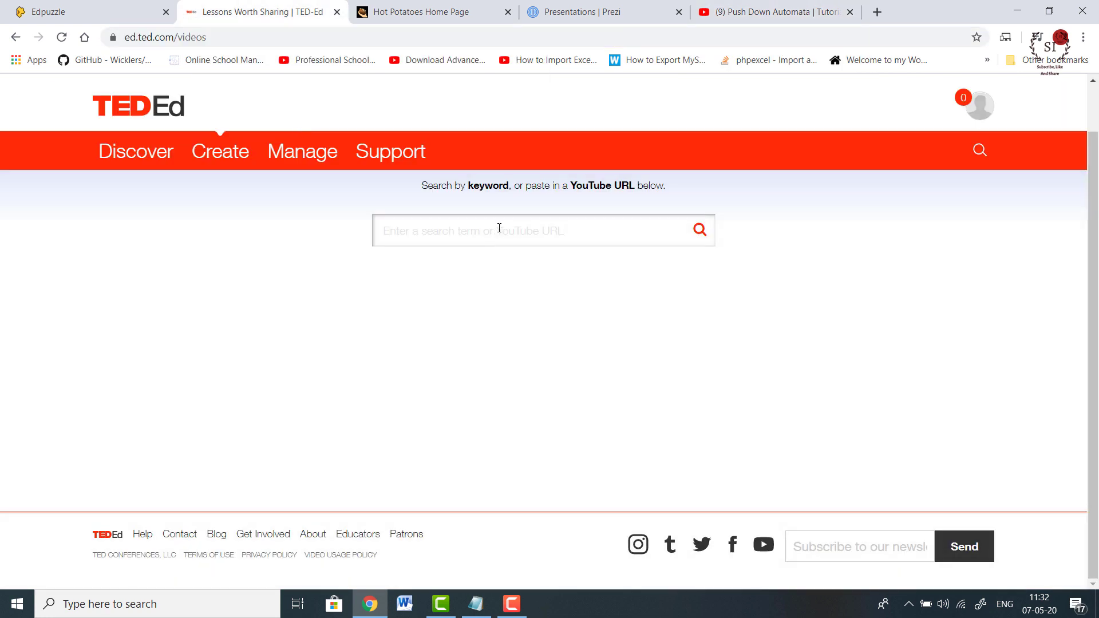
Search TED-Ed with the copied YouTube URL, select the Push Down Automata video and continue to the lesson editor
right_click(502, 226)
left_click(535, 337)
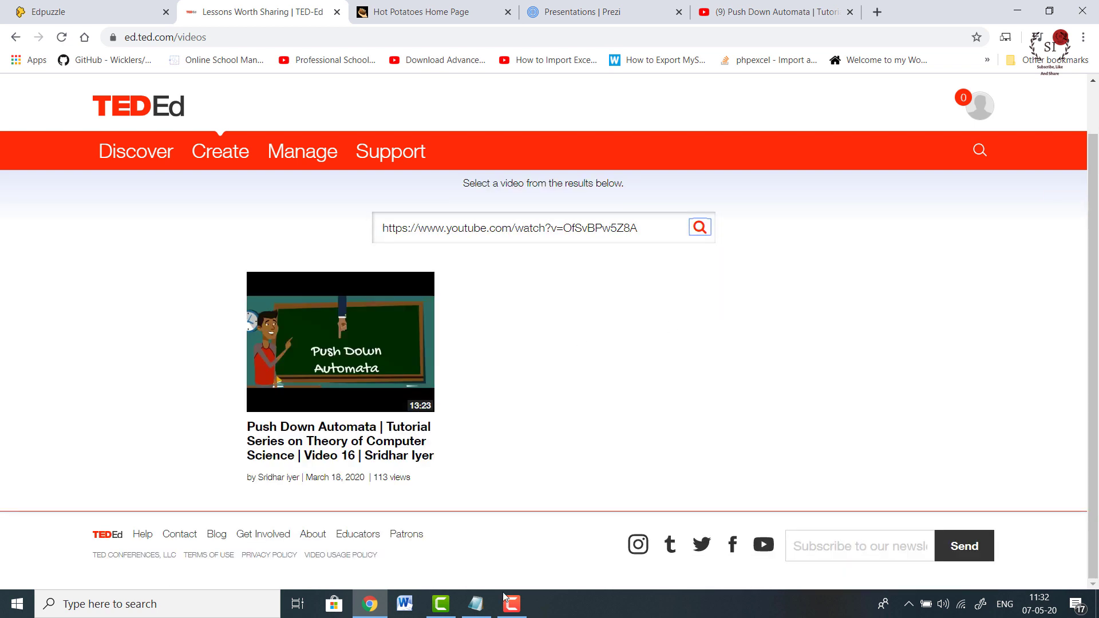
left_click(335, 412)
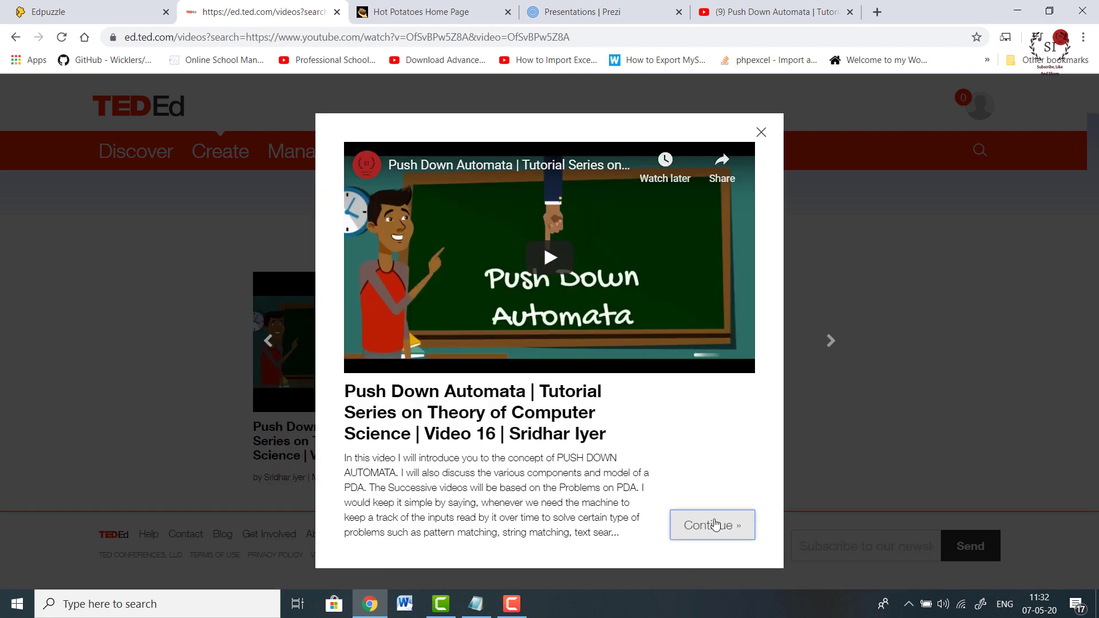
left_click(727, 535)
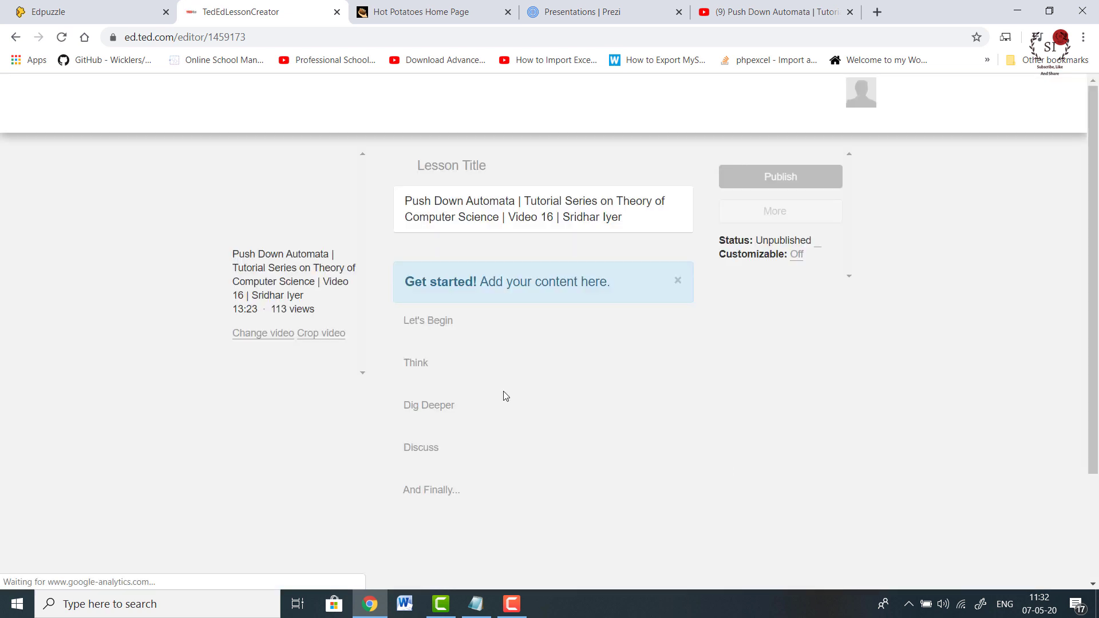
Open the lesson's Let's Begin introduction editor and close it without adding any text
left_click(415, 327)
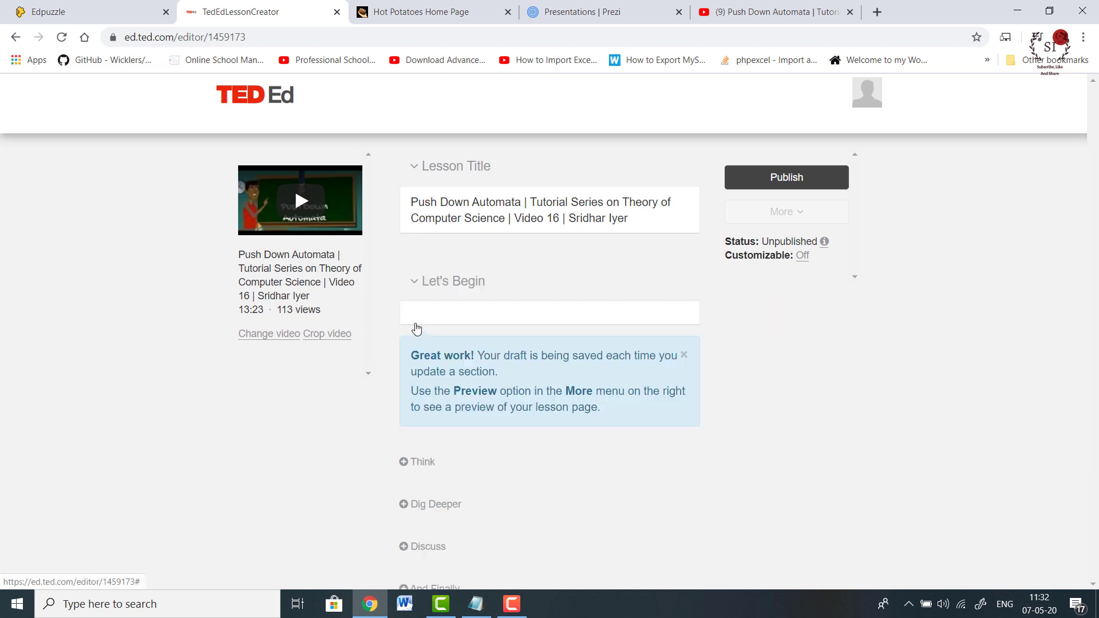
left_click(416, 326)
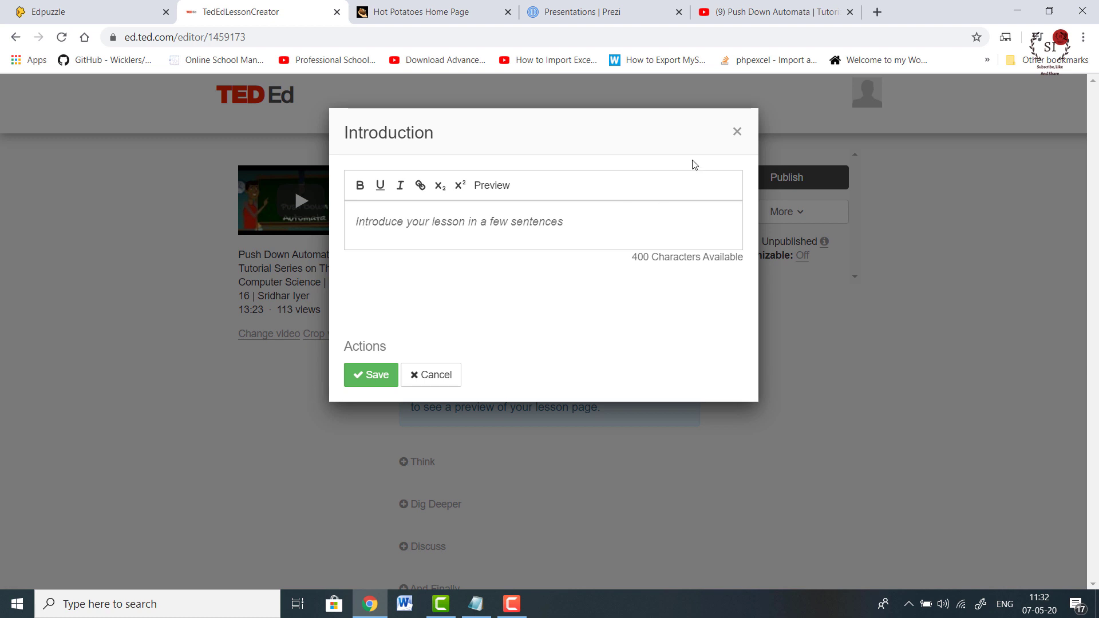
left_click(737, 131)
left_click(600, 362)
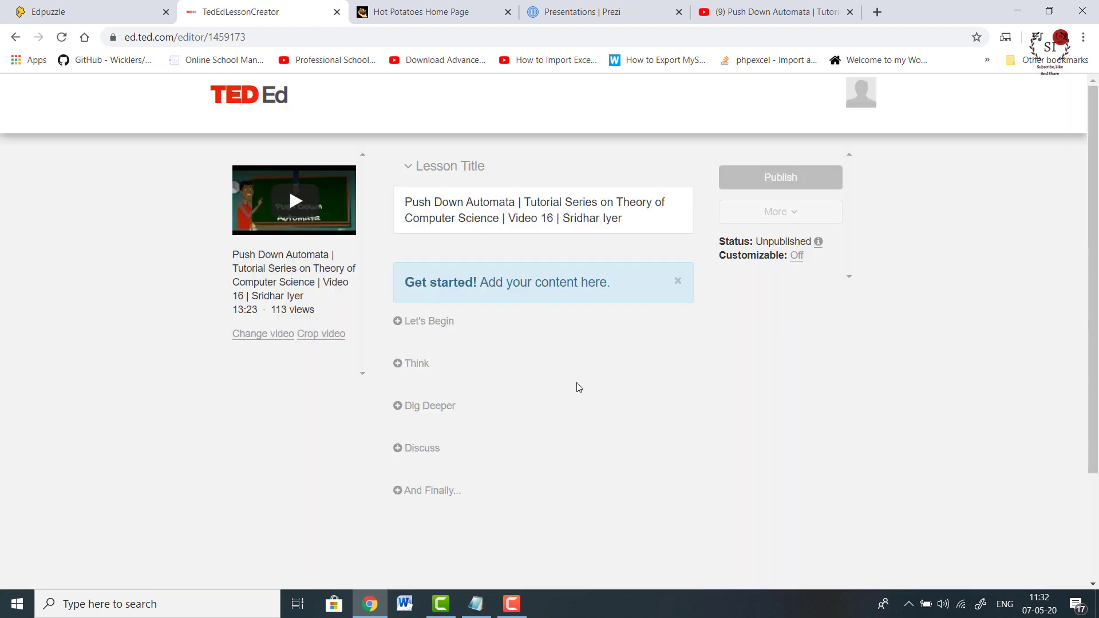
Examine the Think section's question types and the Discuss section's new discussion form without adding content
left_click(417, 364)
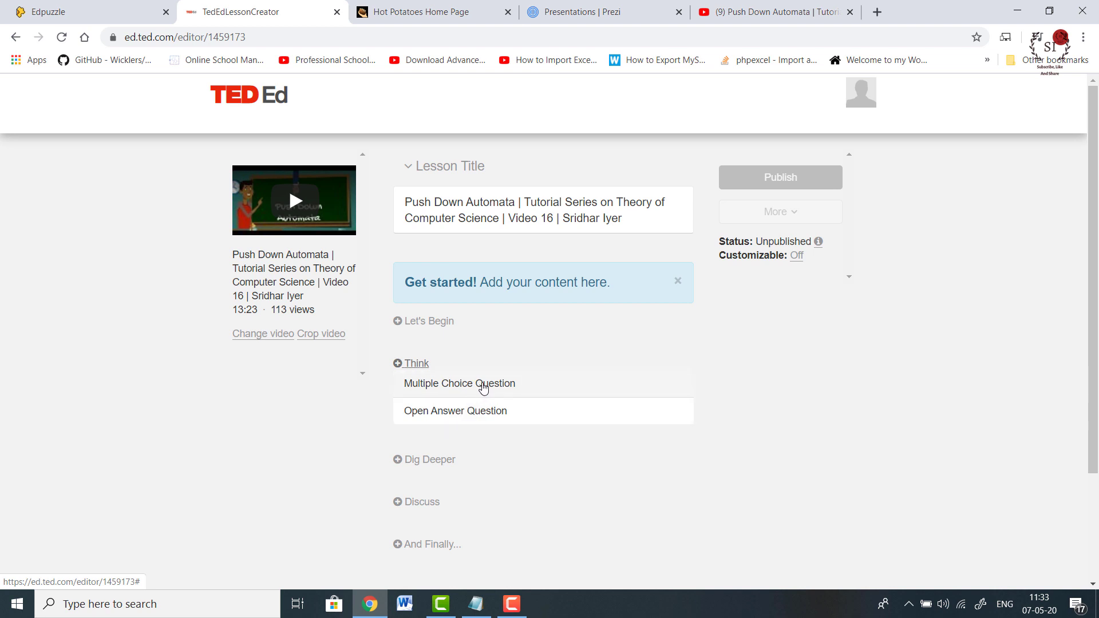
left_click(405, 363)
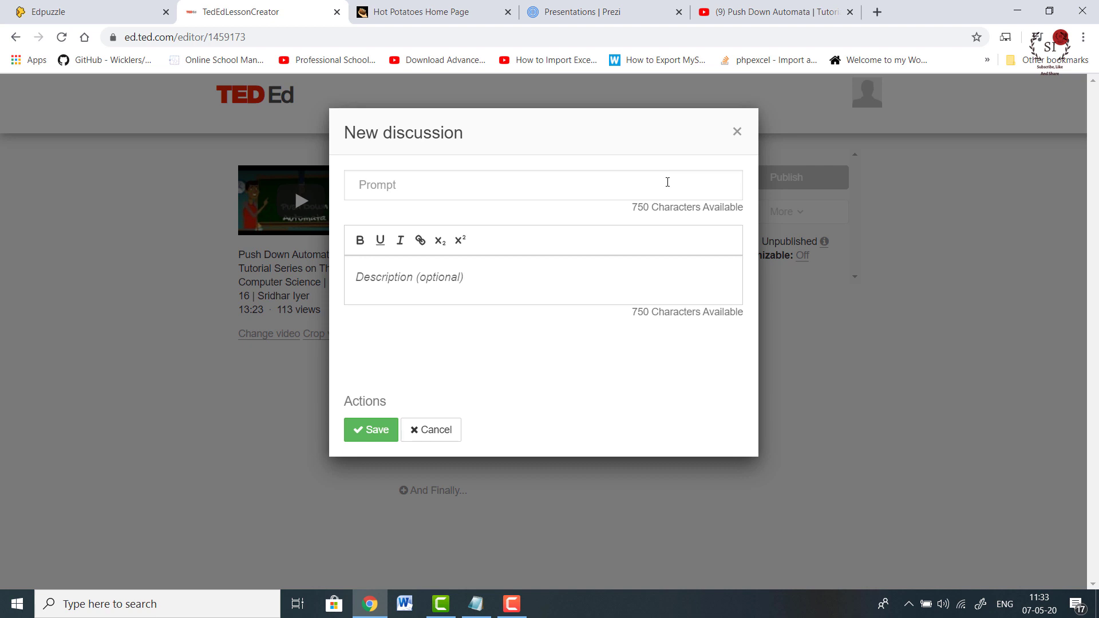
left_click(737, 132)
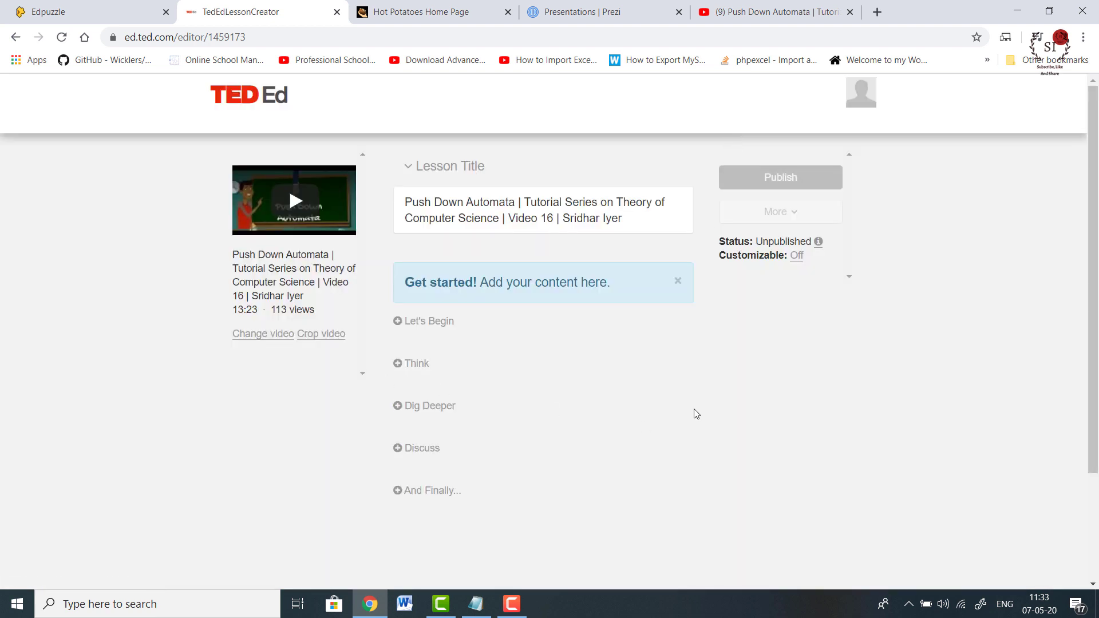
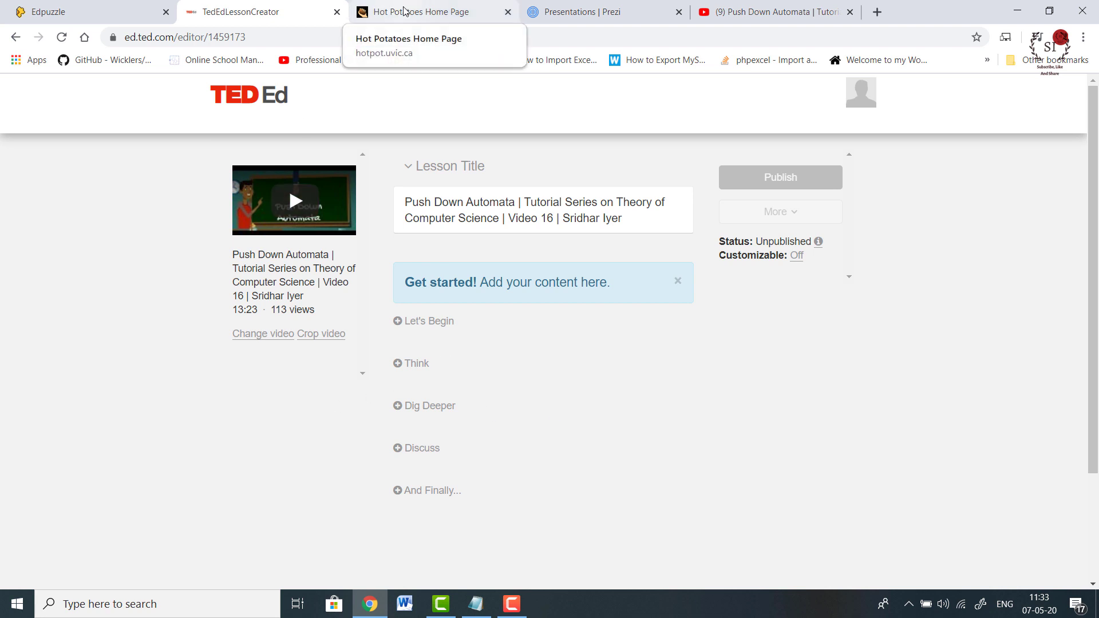
Switch to the Hot Potatoes home page, launch the HotPotatoes 7 desktop application and move its window aside
left_click(427, 13)
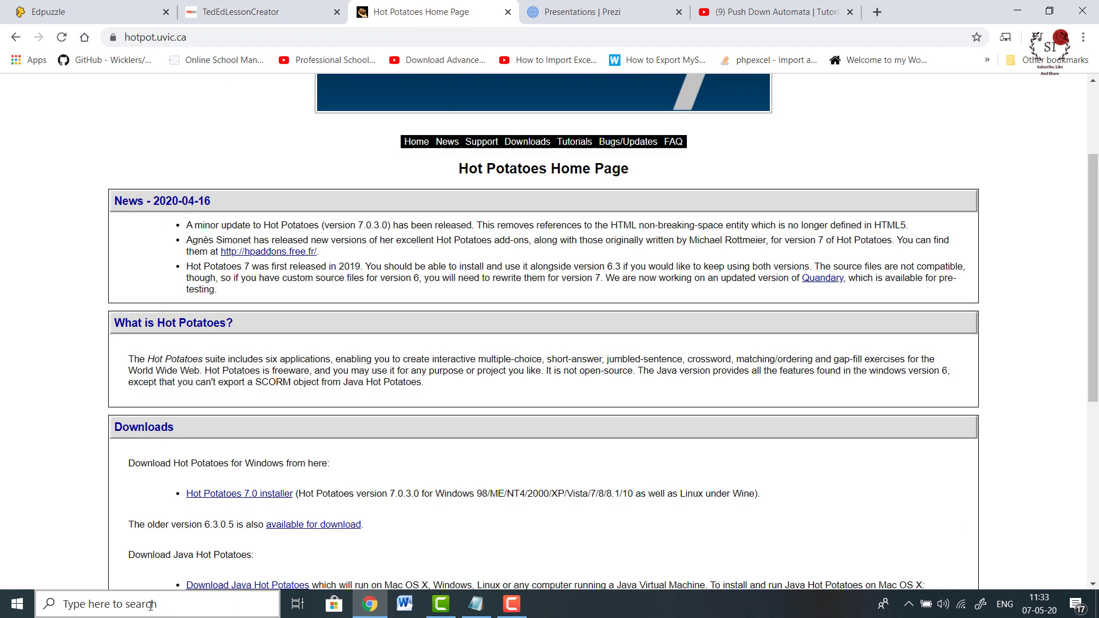
left_click(141, 604)
type("hot po")
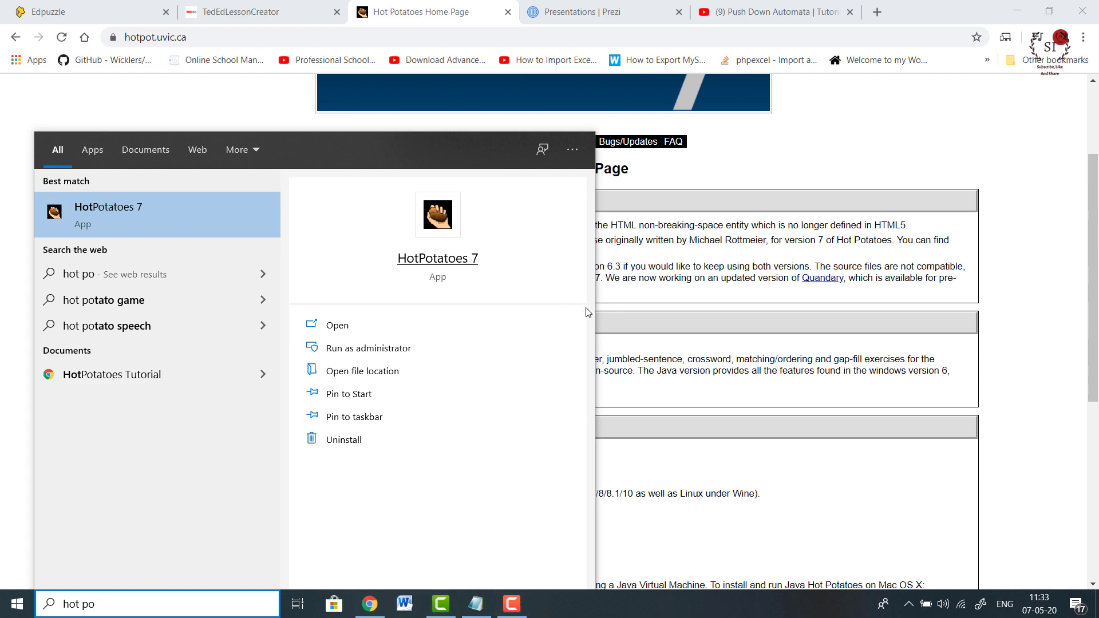
left_click(533, 222)
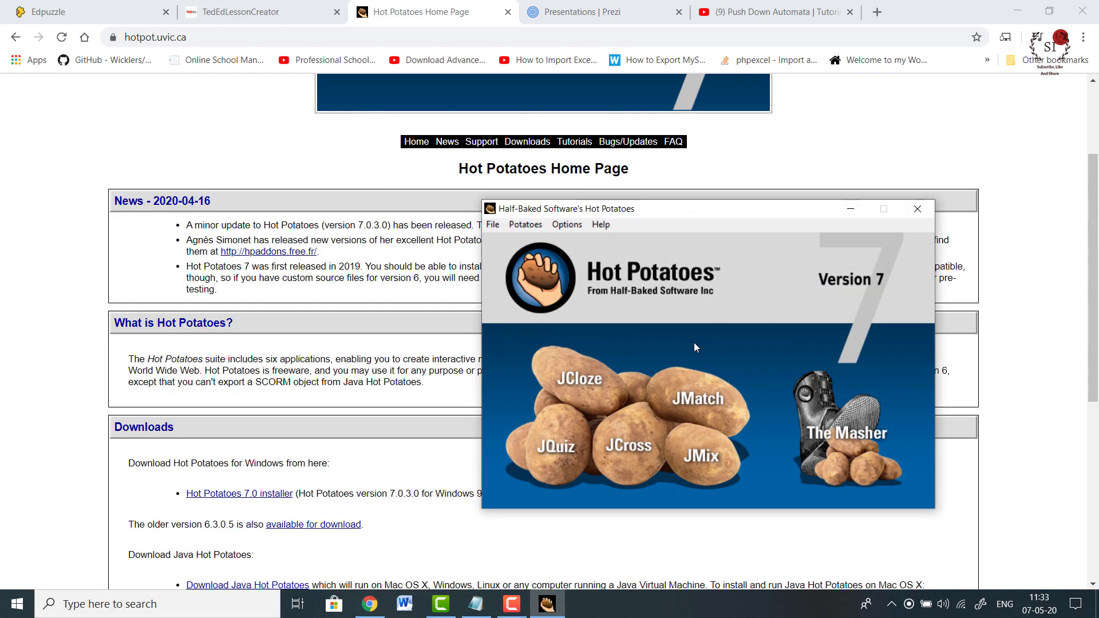
left_click_drag(610, 171, 885, 251)
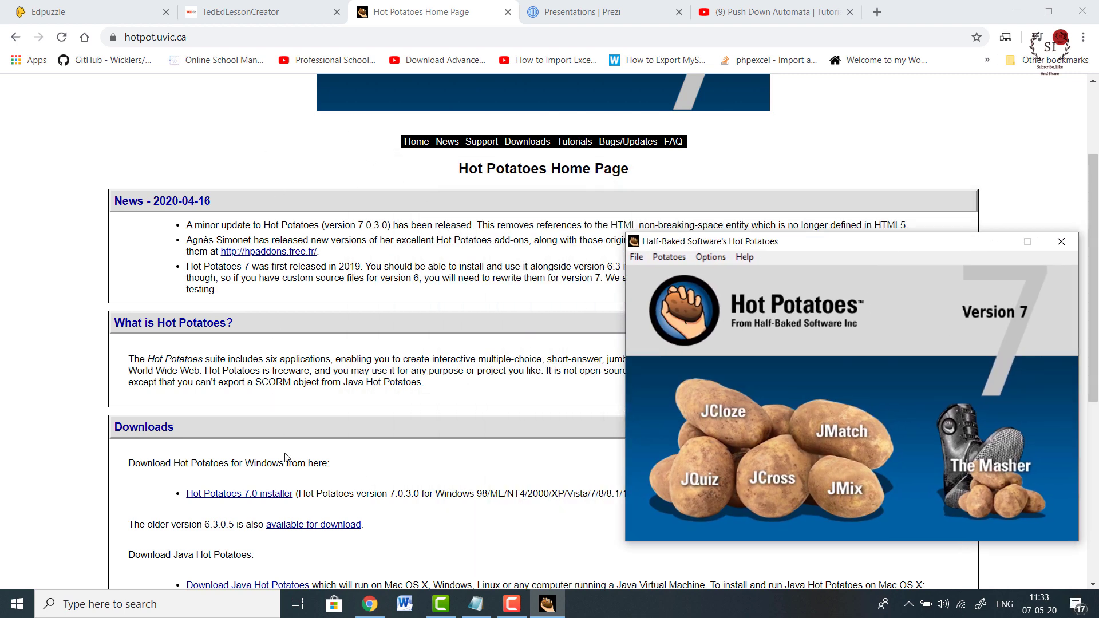
Look over the Hot Potatoes download information and start the JCross crossword maker from the Hot Potatoes launcher
scroll(283, 426, "down", 3)
left_click_drag(802, 241, 566, 156)
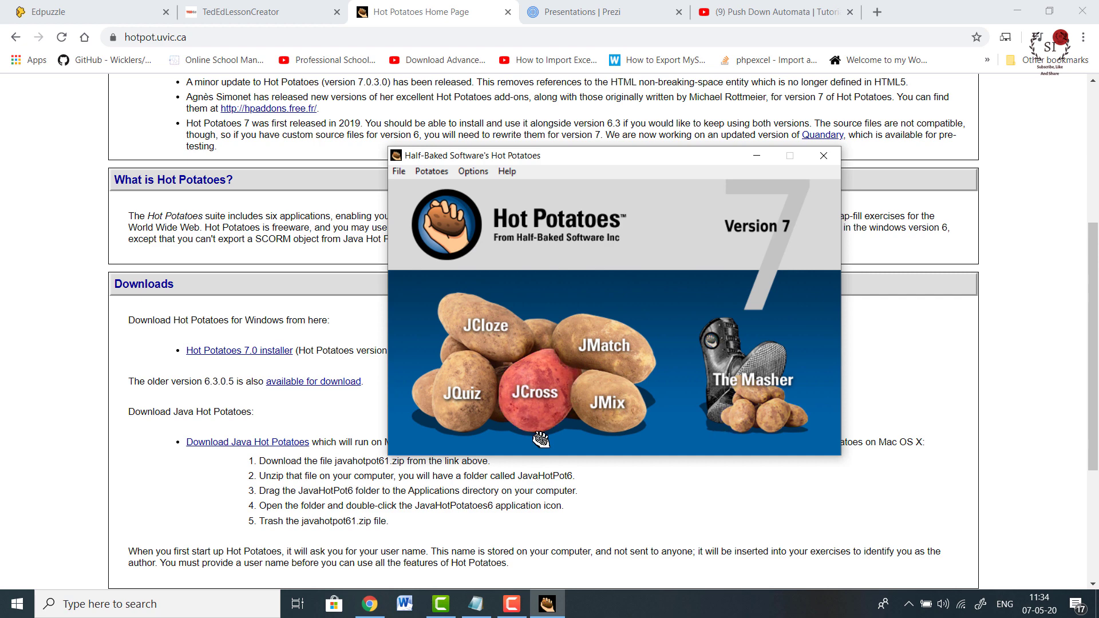
left_click(458, 407)
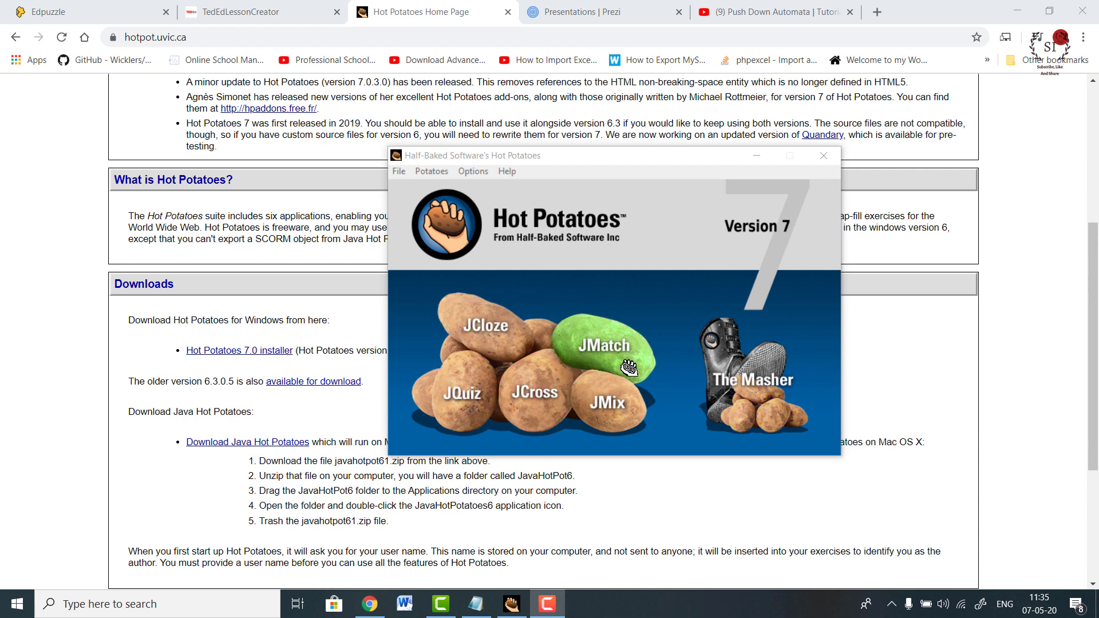
left_click(557, 408)
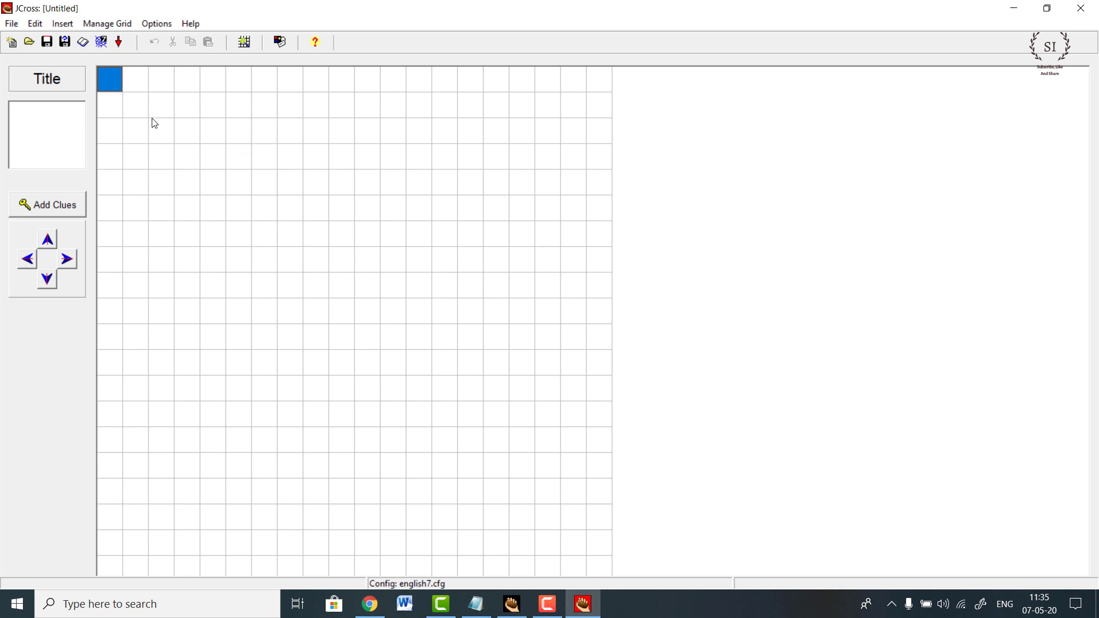
Open the automatic grid-maker and enter Delhi as the first crossword word
left_click(107, 24)
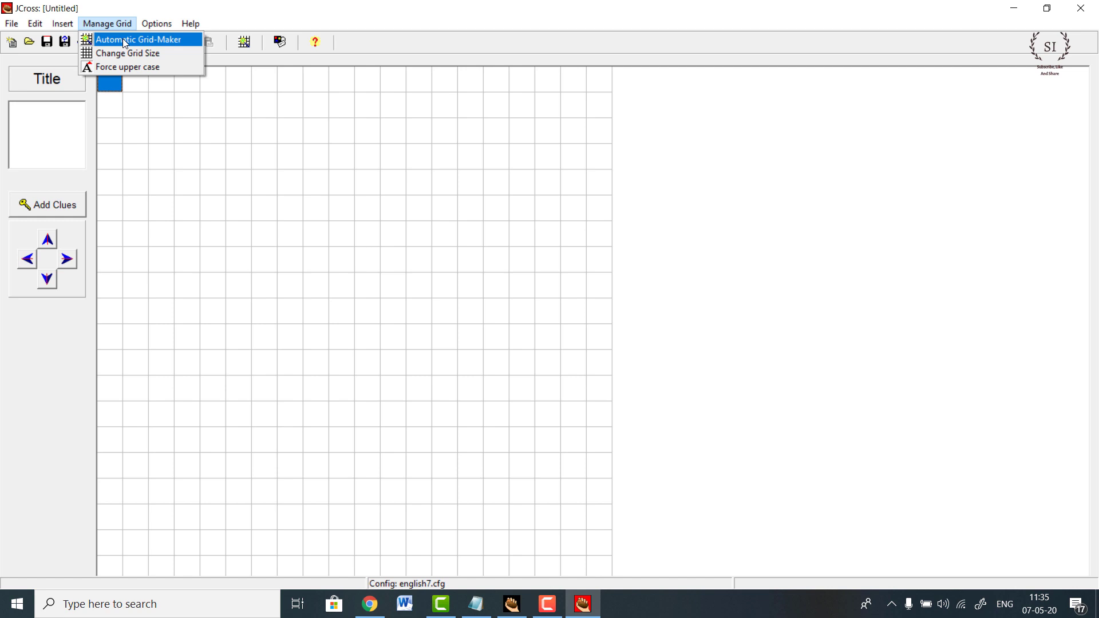
left_click(126, 40)
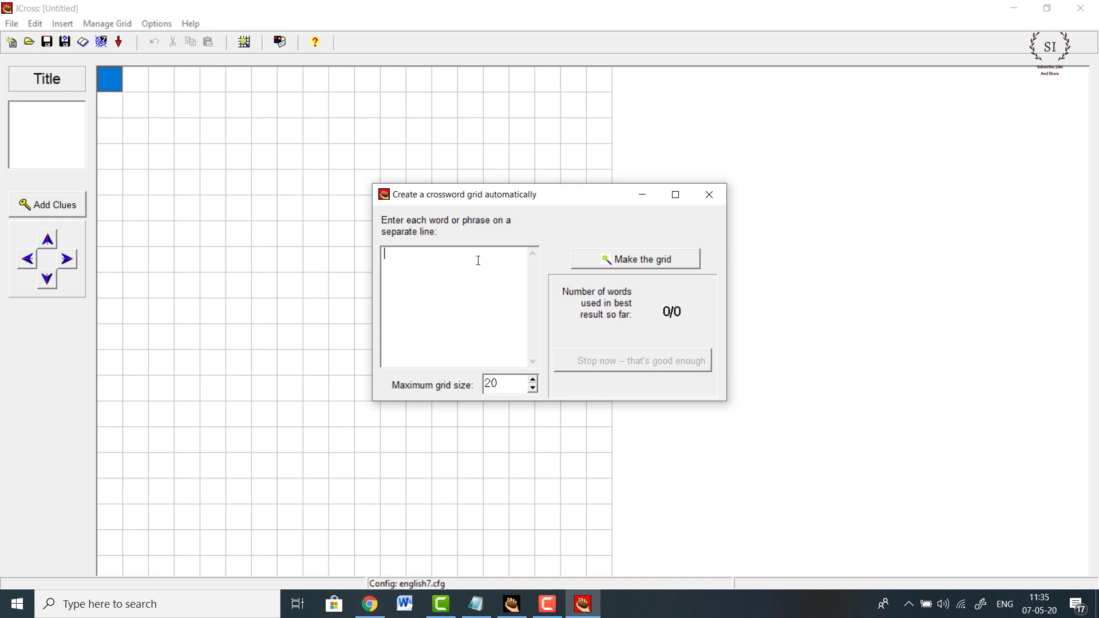
type("Nel")
key("BackSpace")
key("BackSpace")
key("BackSpace")
type("New De")
key("BackSpace")
key("BackSpace")
key("BackSpace")
type("Delhi")
key("BackSpace")
key("BackSpace")
key("BackSpace")
key("End")
Add Mumbai, Chandigarh, Panaji and Ranchi on separate lines of the word list and generate the crossword grid
key("Return")
type("Mumbai")
key("Return")
type("Chandigarh")
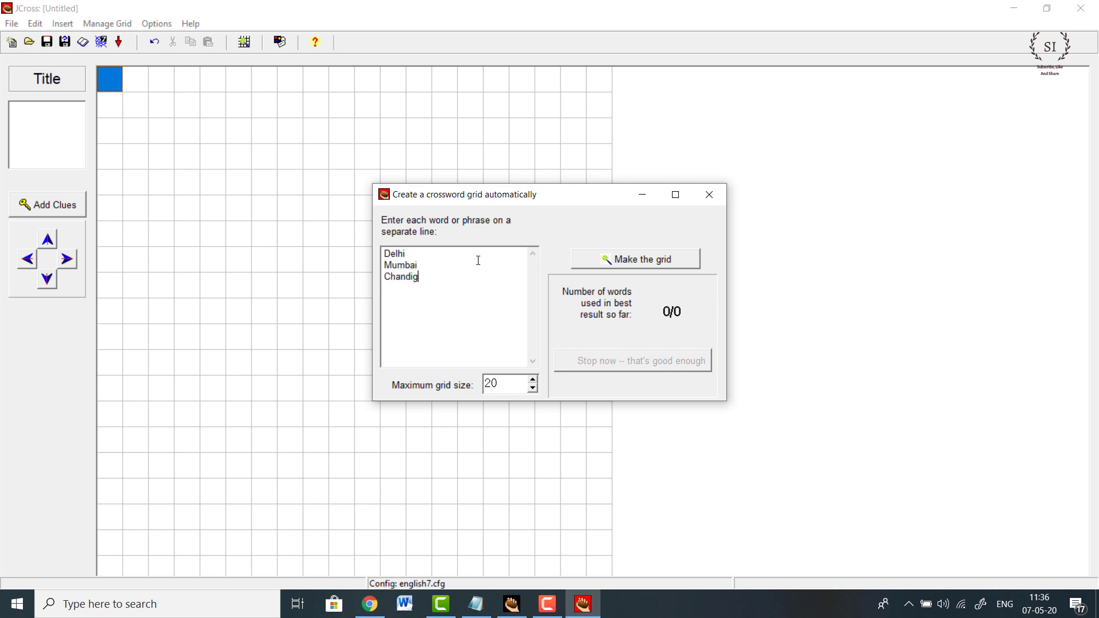
key("Return")
type("Panaji")
key("Return")
type("Ranchi")
left_click(646, 261)
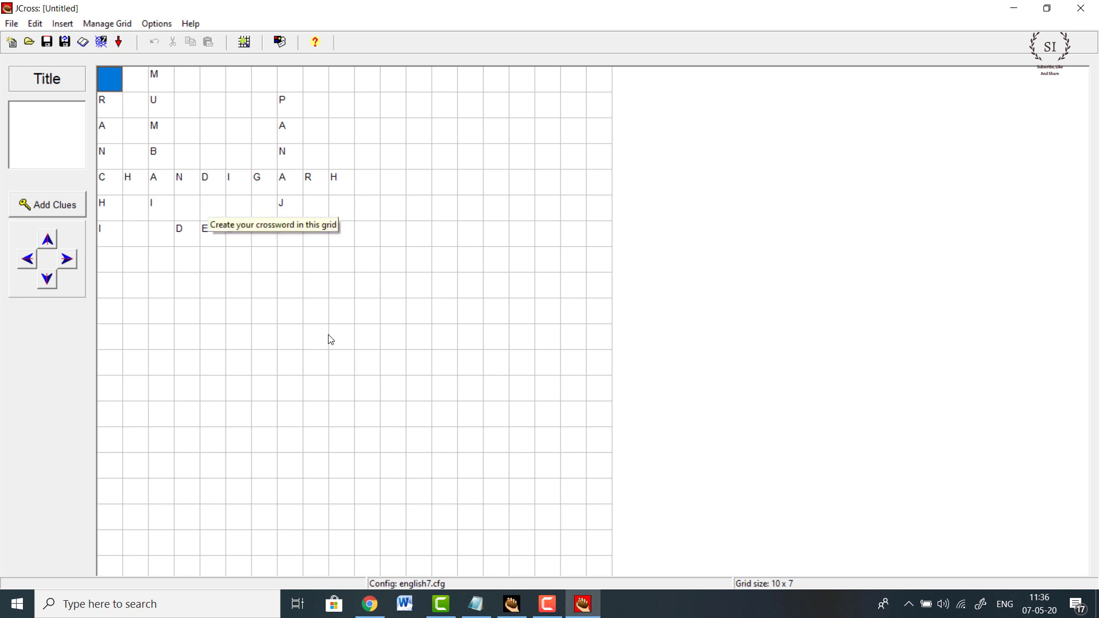
Add the clue "Capital of Punjab" to the across word CHANDIGARH and save it
left_click(65, 211)
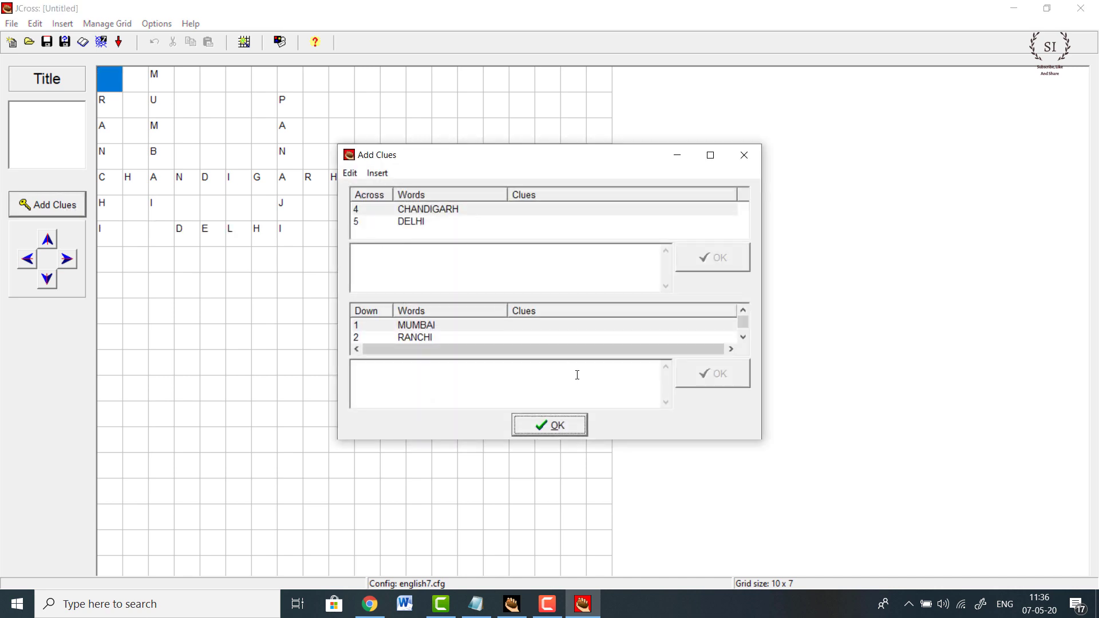
left_click(432, 210)
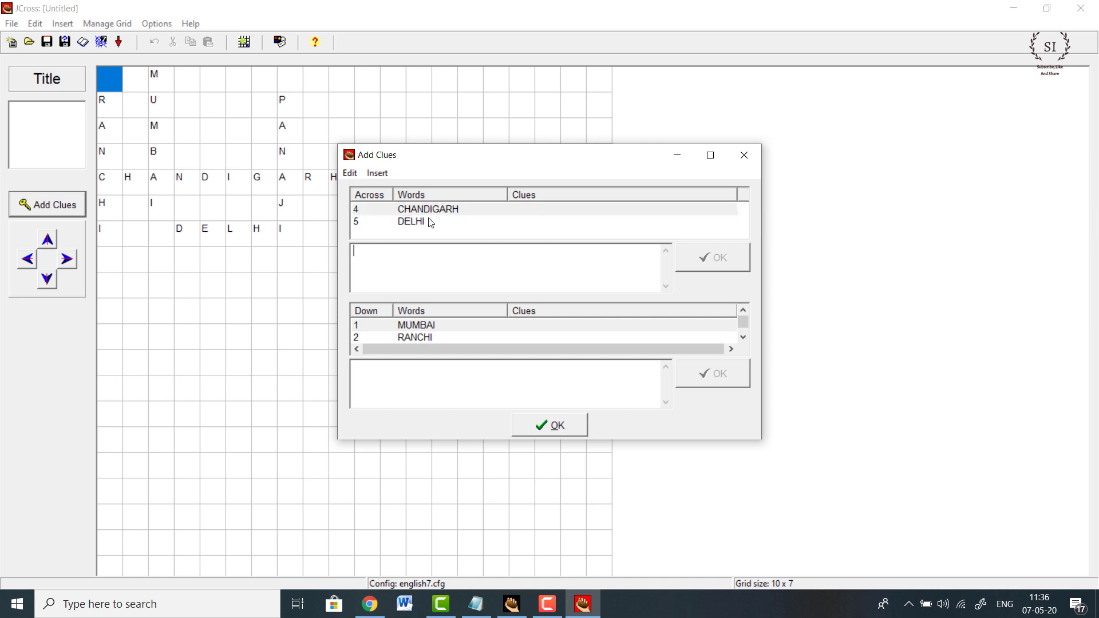
type("C")
type("aptia")
key("BackSpace")
key("BackSpace")
type("ital of Punjab")
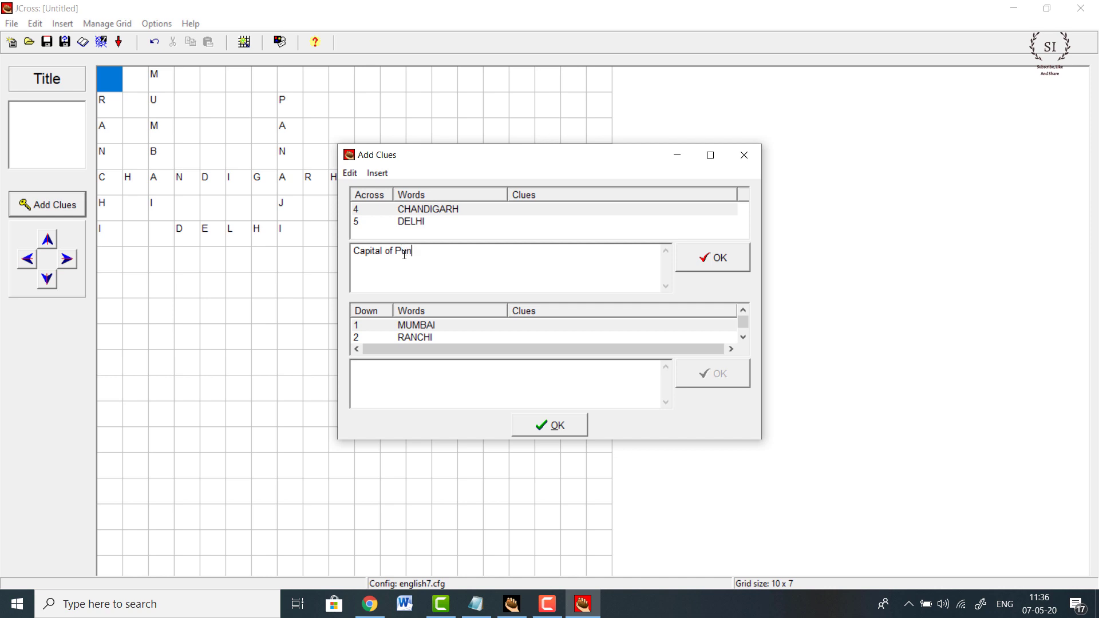
left_click(409, 223)
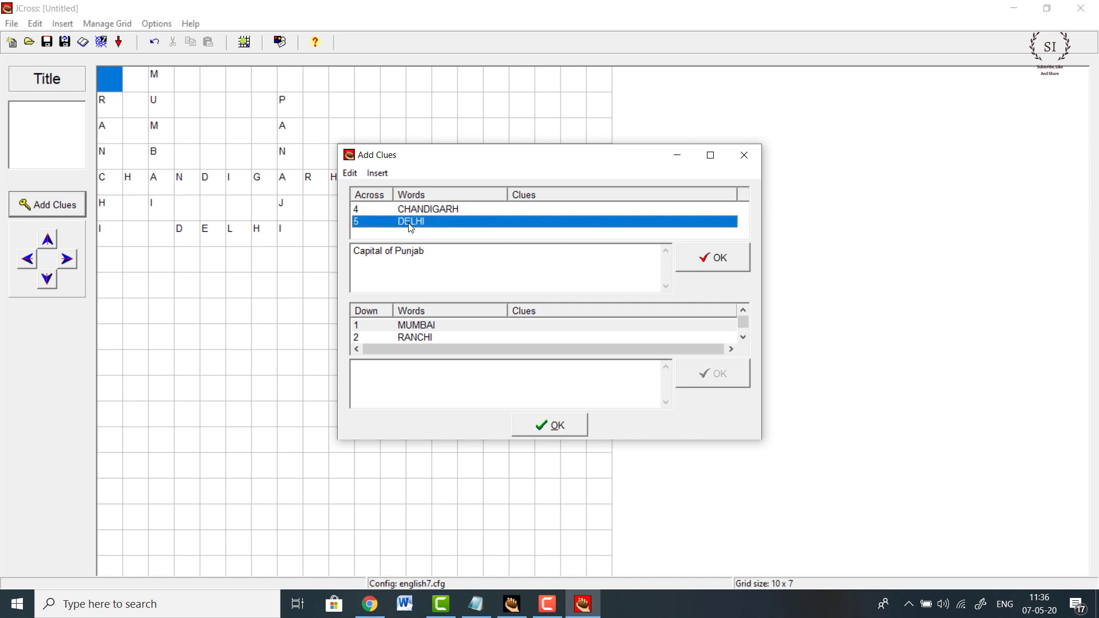
left_click(522, 338)
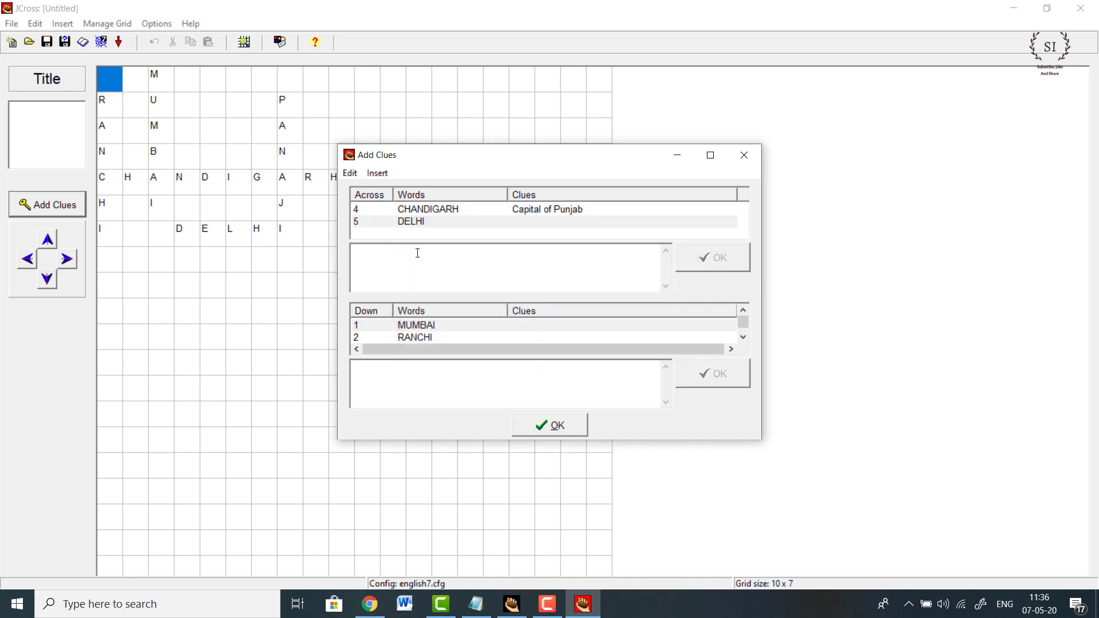
Add the clue "Capital of Delhi" to DELHI and "Capital of Maharashtra" to the down word MUMBAI
type("Capital of Delhi")
left_click(689, 263)
left_click(444, 368)
type("Capi")
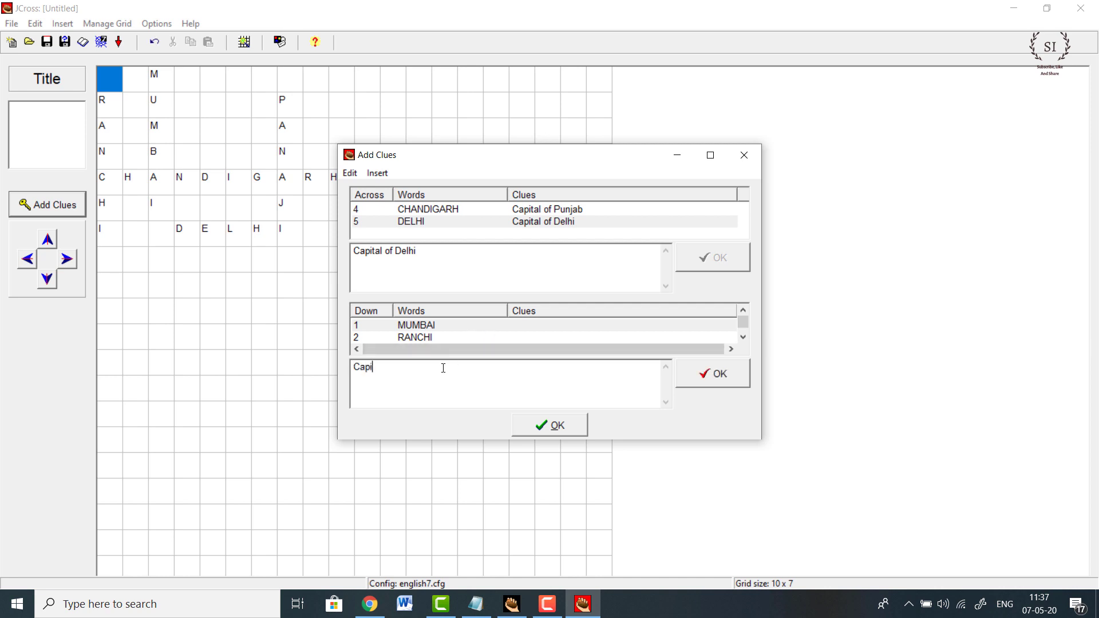
type("tal of Maharashtra")
left_click(706, 379)
Add the clue "Capital of Jharkhand" to the down word RANCHI
scroll(548, 338, "down", 1)
left_click(547, 338)
scroll(549, 335, "up", 1)
scroll(538, 344, "down", 1)
scroll(480, 332, "up", 1)
type("harkhand")
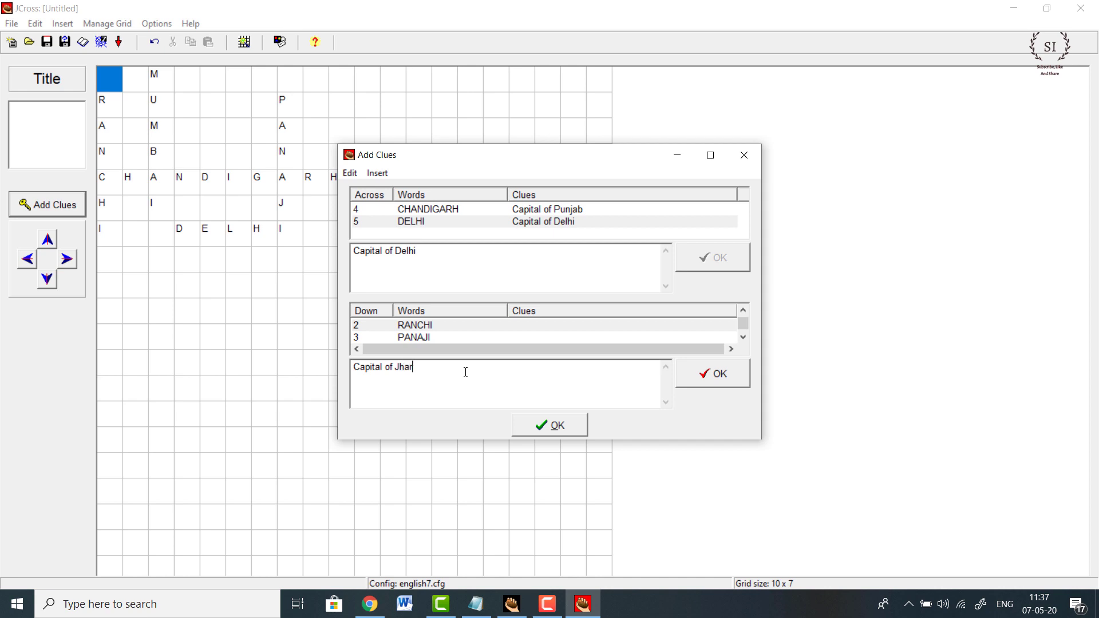
left_click(713, 373)
Add the clue "Capital of Goa" to the down word PANAJI, save it and finish the clue list
left_click(419, 338)
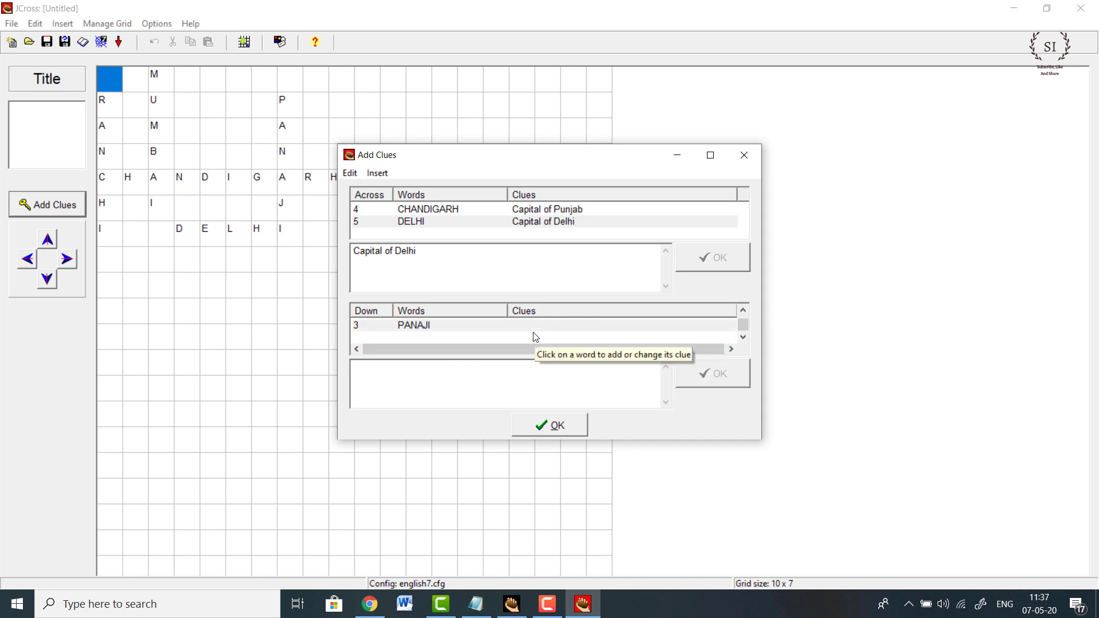
type("Capital of Goa")
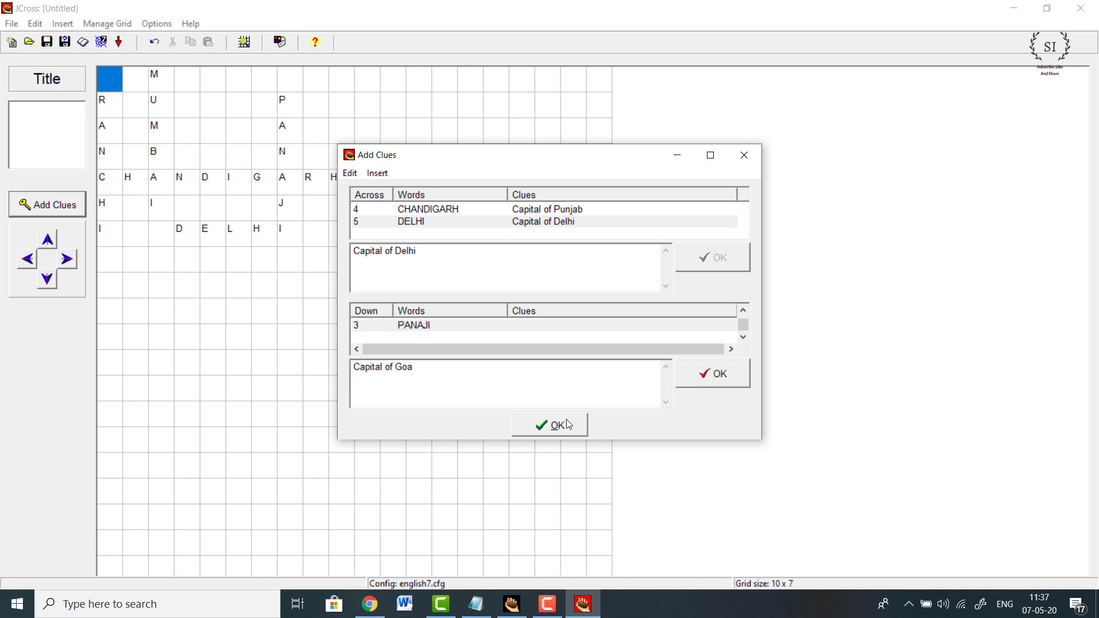
left_click(568, 424)
left_click(505, 341)
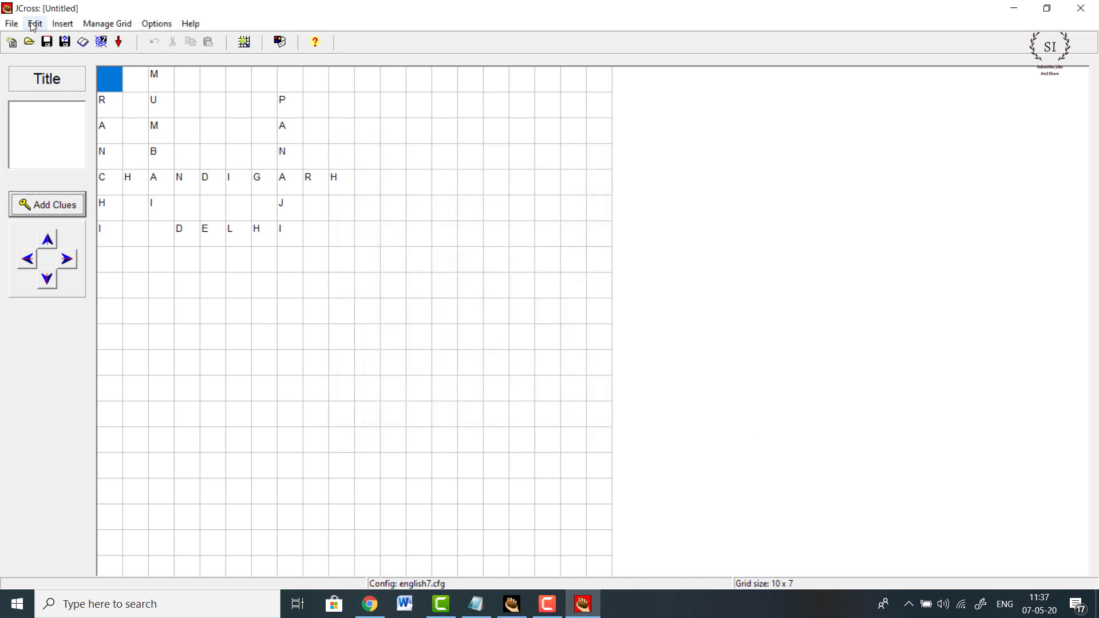
Export the crossword as a standard-format web page named Demo in the Desktop folder
left_click(12, 24)
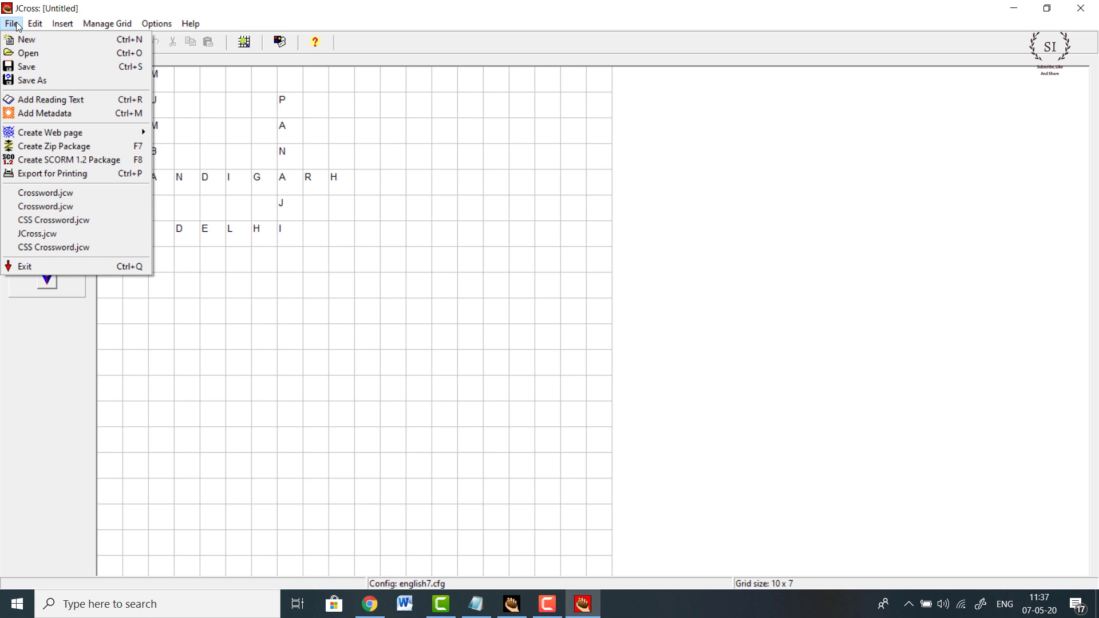
mouse_move(73, 133)
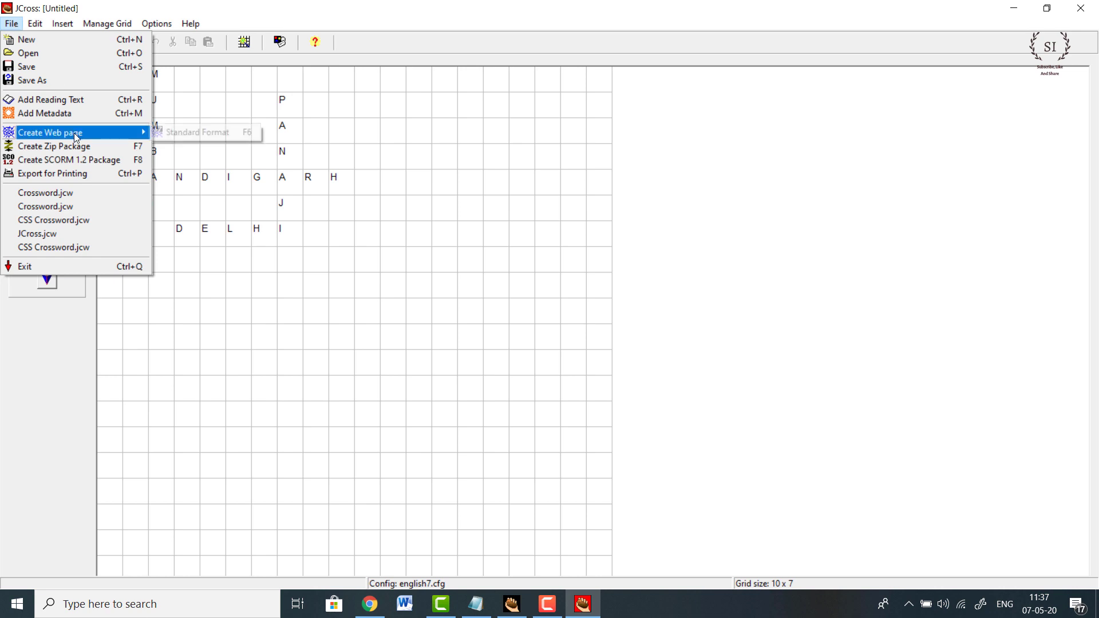
left_click(189, 132)
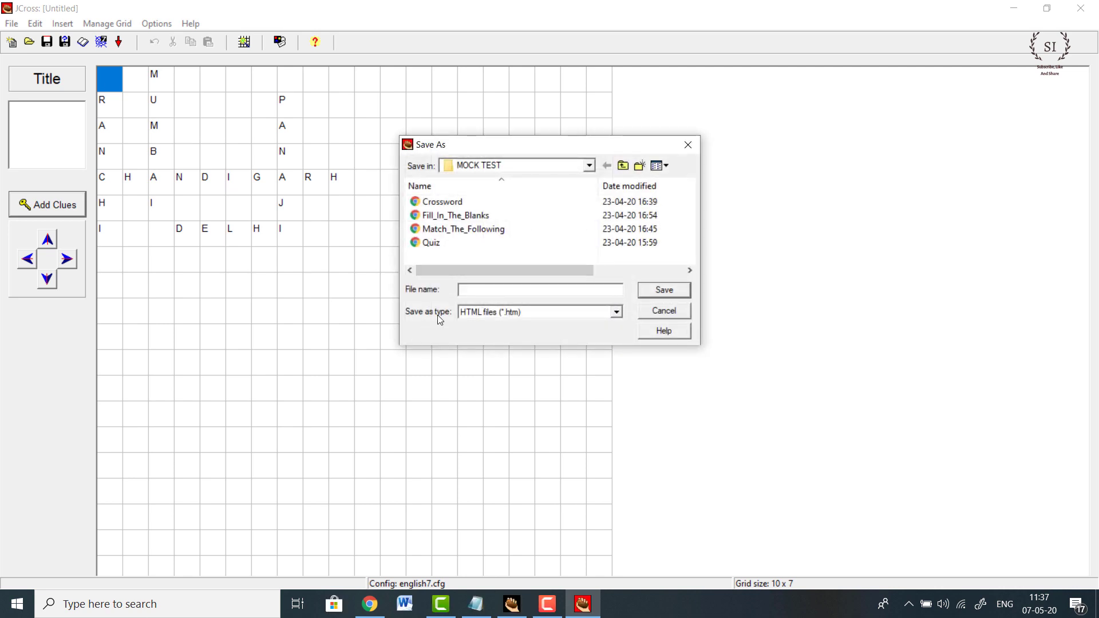
left_click(590, 174)
left_click(489, 187)
left_click(494, 298)
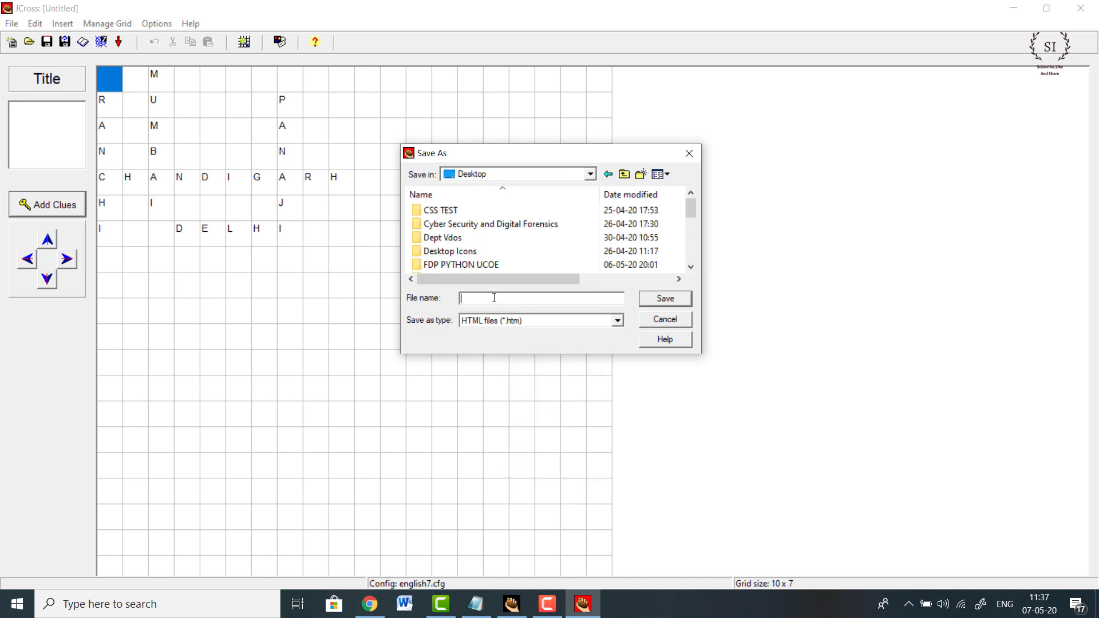
type("Demo")
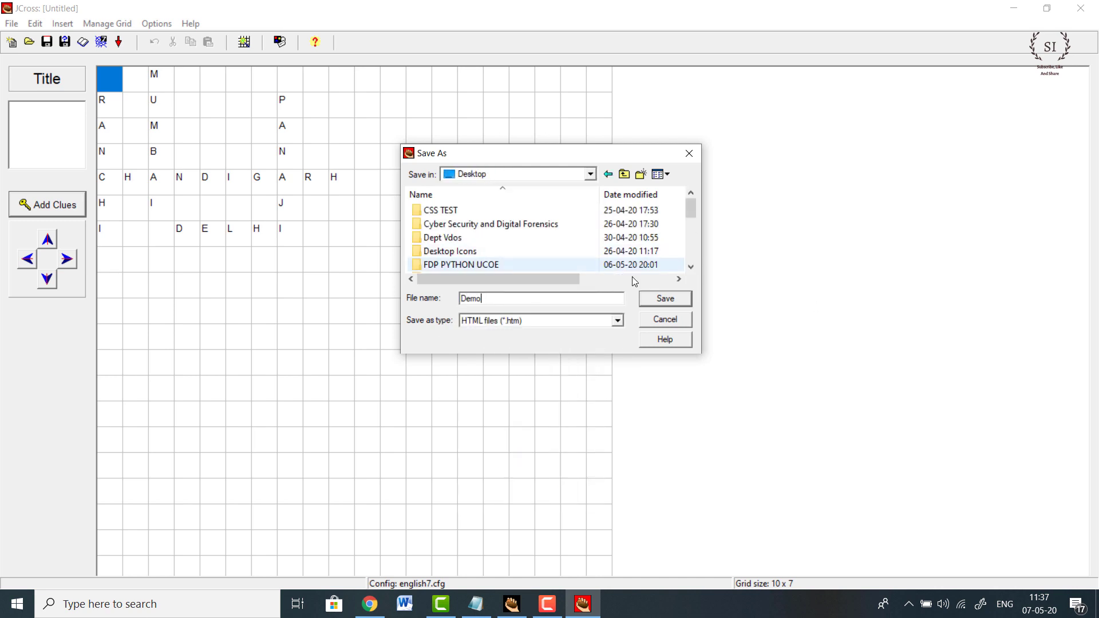
left_click(667, 302)
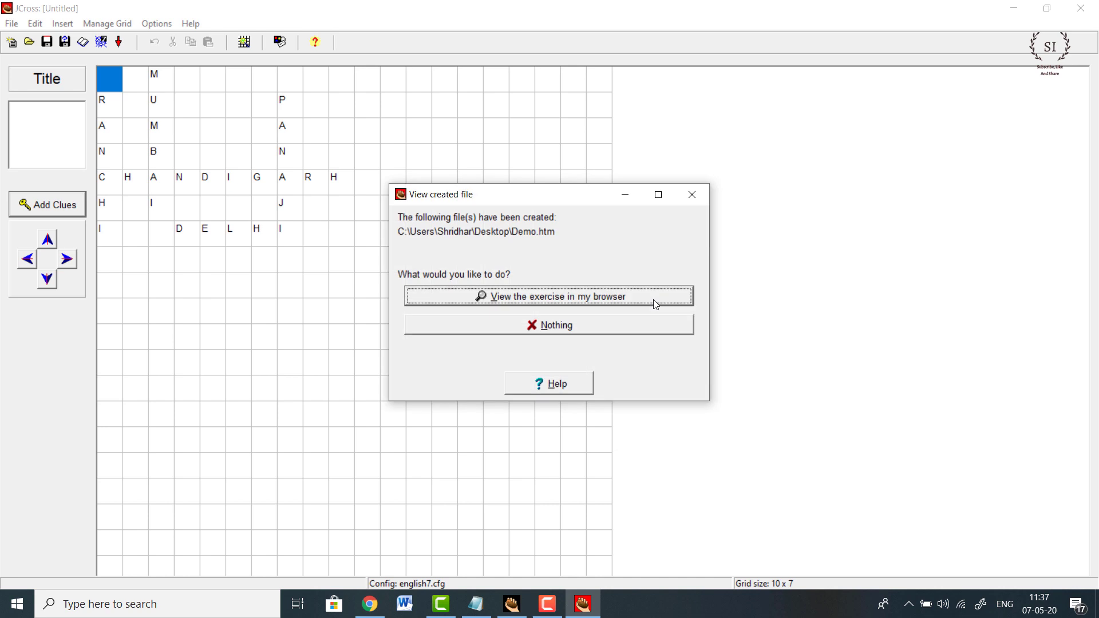
View the exported crossword exercise in the browser and submit the solver's full name
left_click(656, 302)
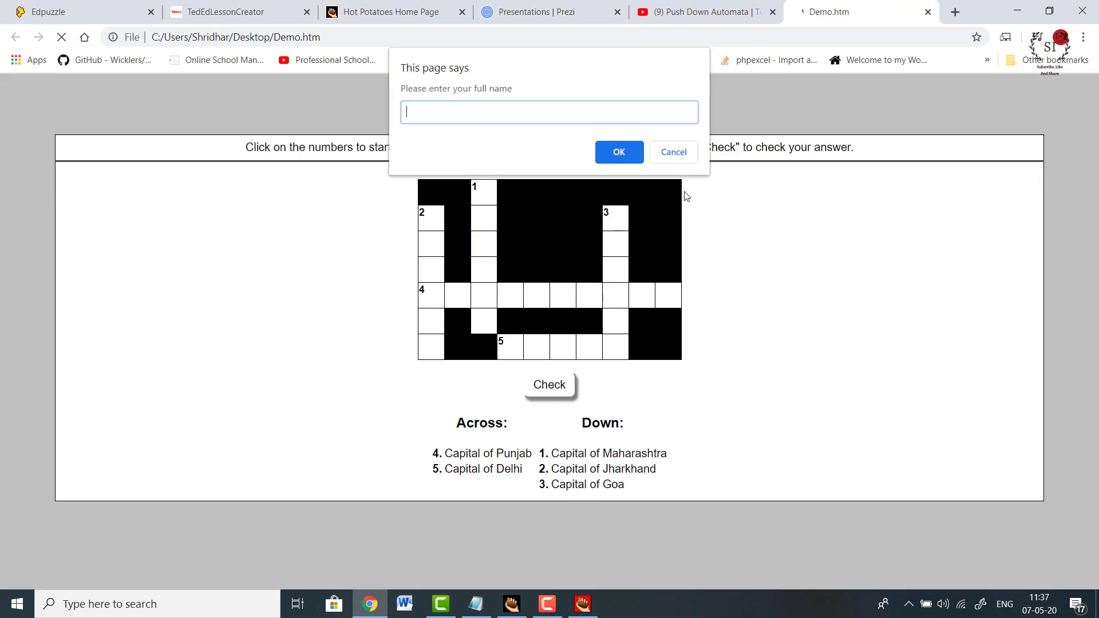
type("Shridhar")
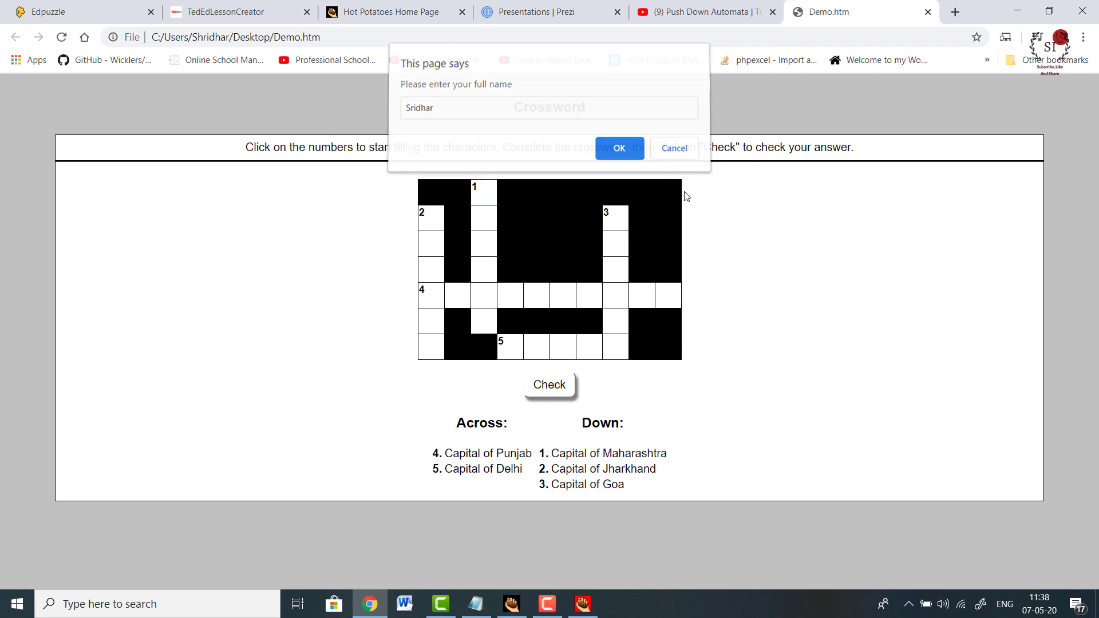
key("Return")
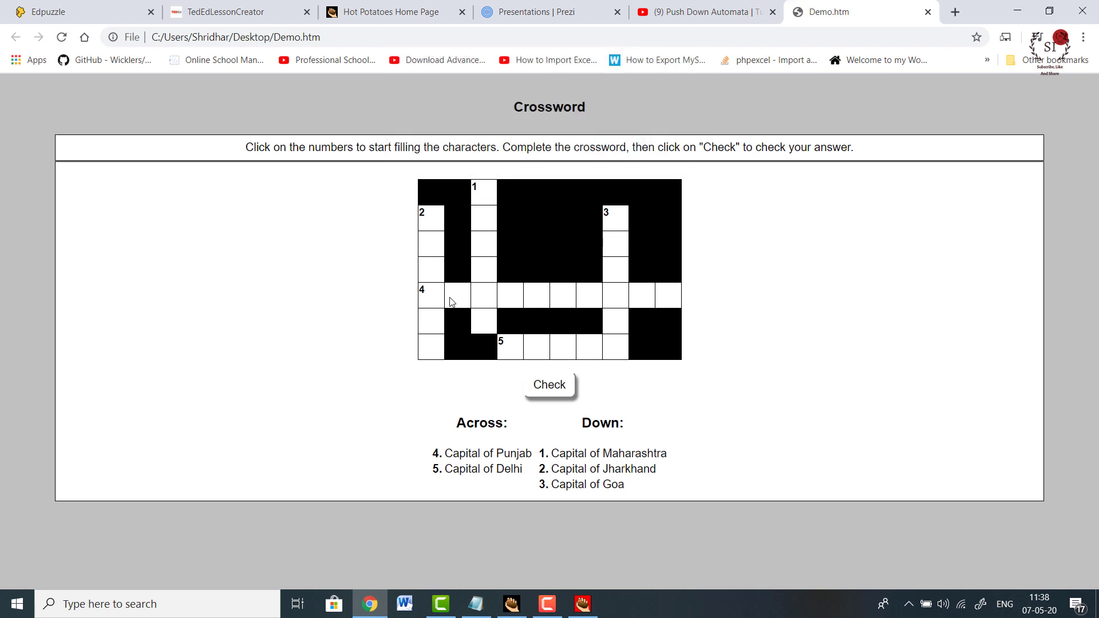
Answer 1 Down of the crossword with "Mumbai", enter it into the grid and close the crossword page
left_click(482, 192)
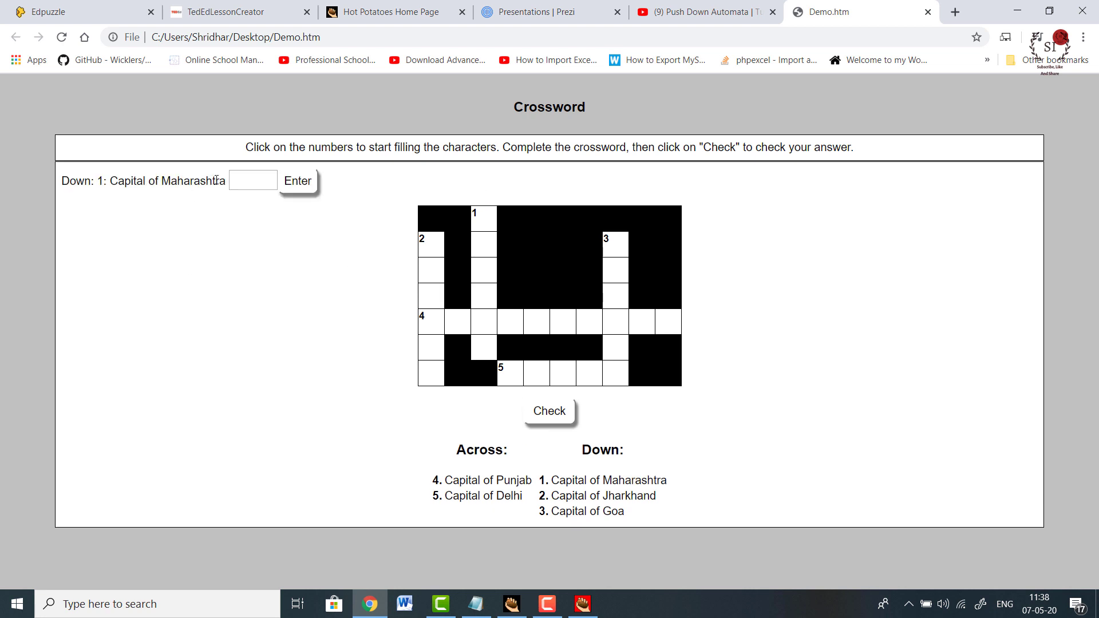
left_click(253, 179)
type("Mumbai")
left_click(298, 181)
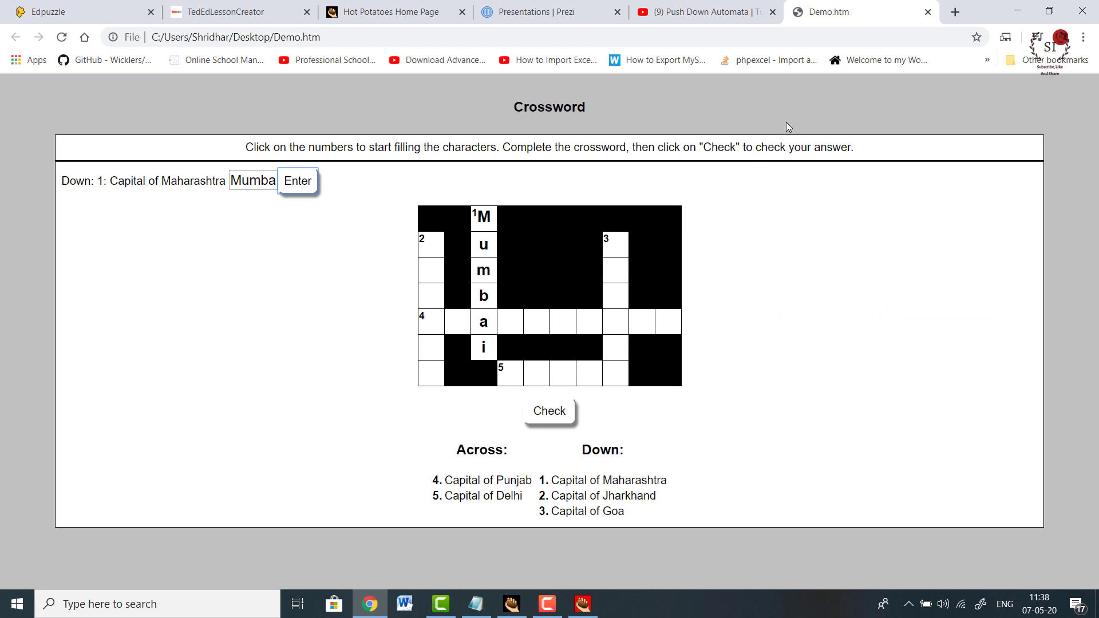
left_click(928, 12)
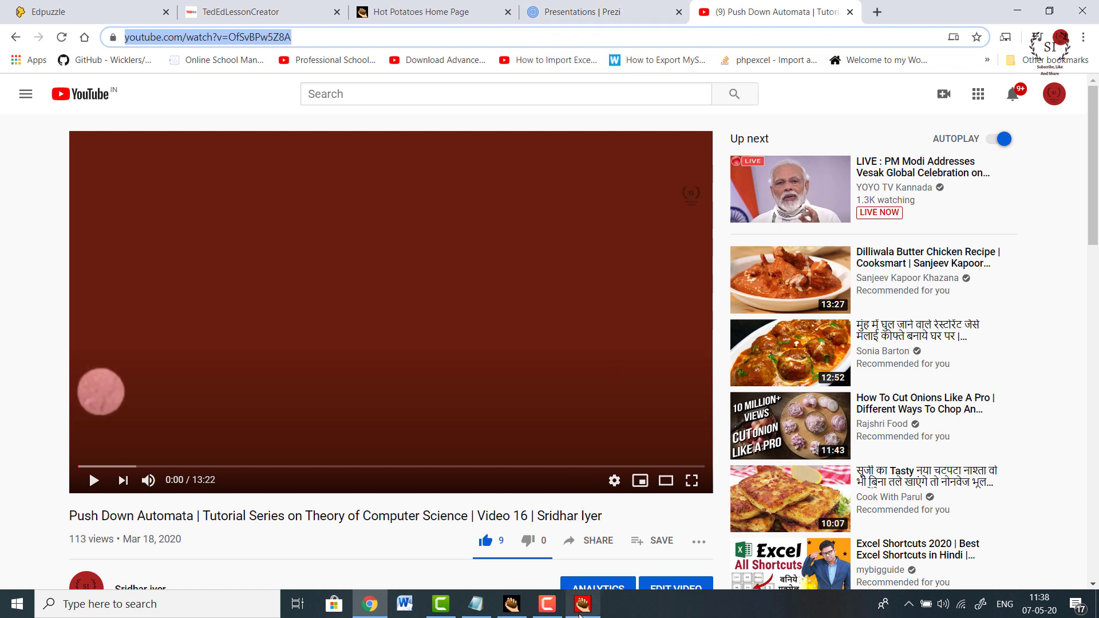
Go to the Prezi site, start getting an account and continue with the free Basic plan
mouse_move(586, 610)
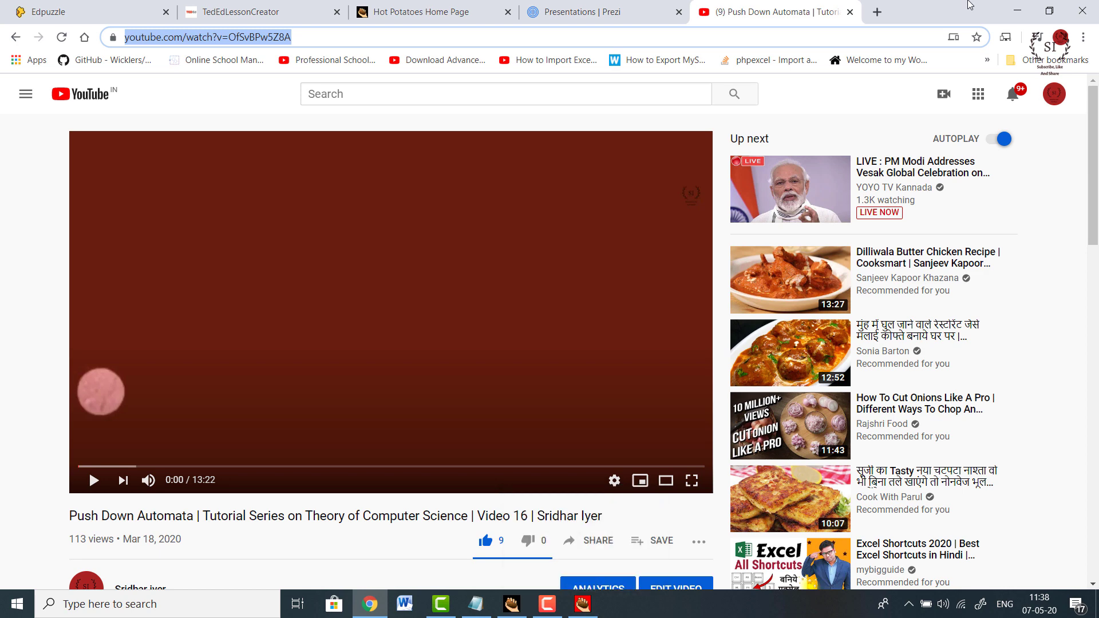
left_click(592, 7)
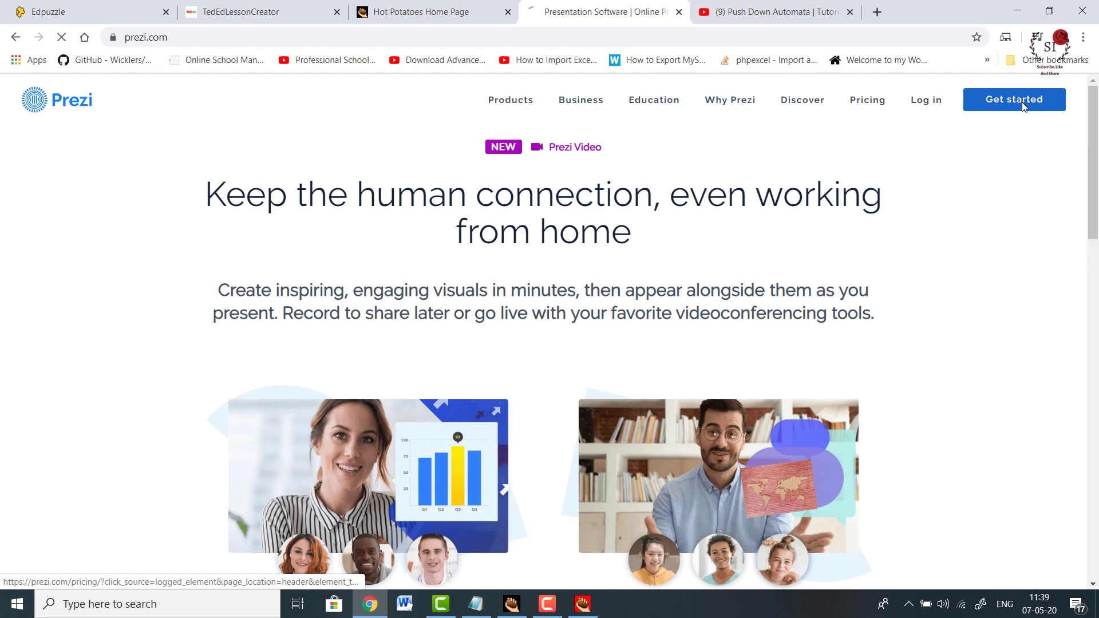
left_click(1023, 107)
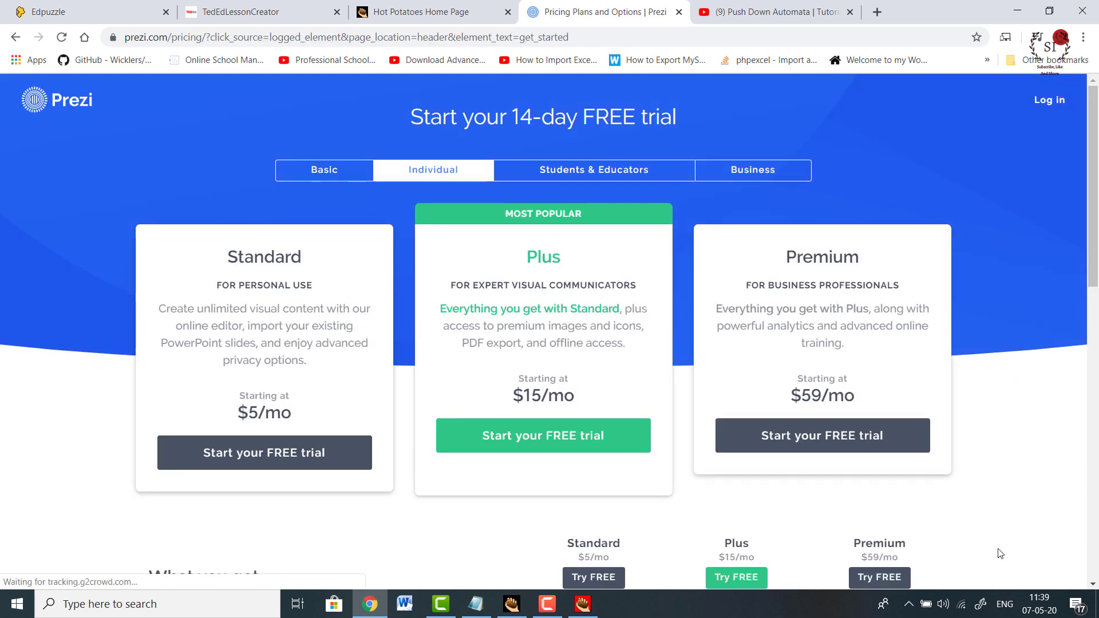
left_click(331, 173)
scroll(412, 361, "down", 2)
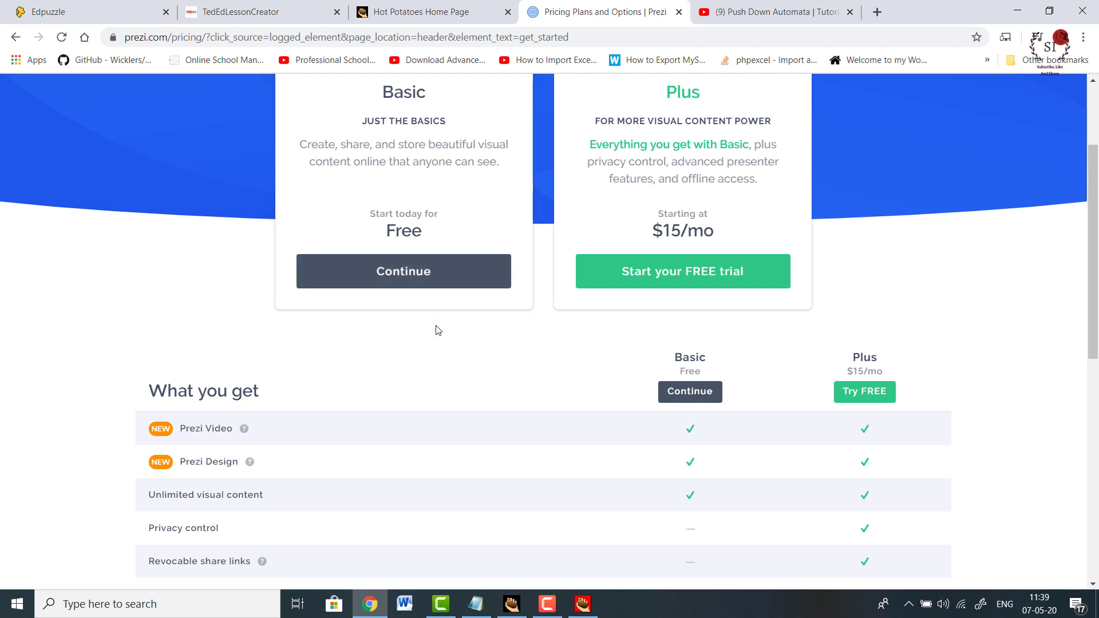
scroll(438, 317, "up", 1)
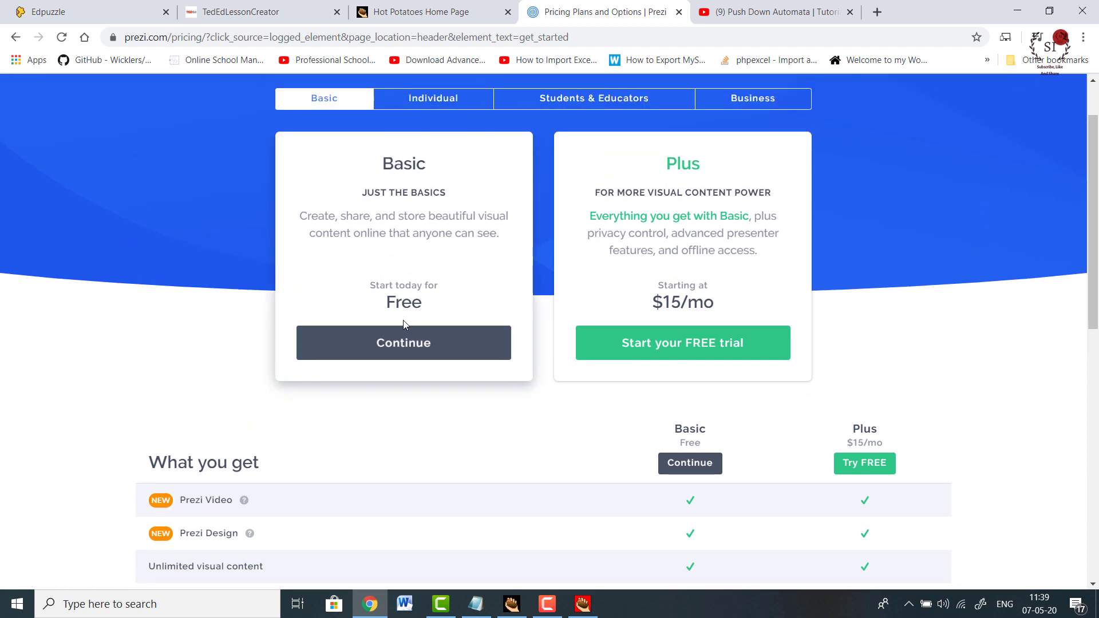
left_click(411, 344)
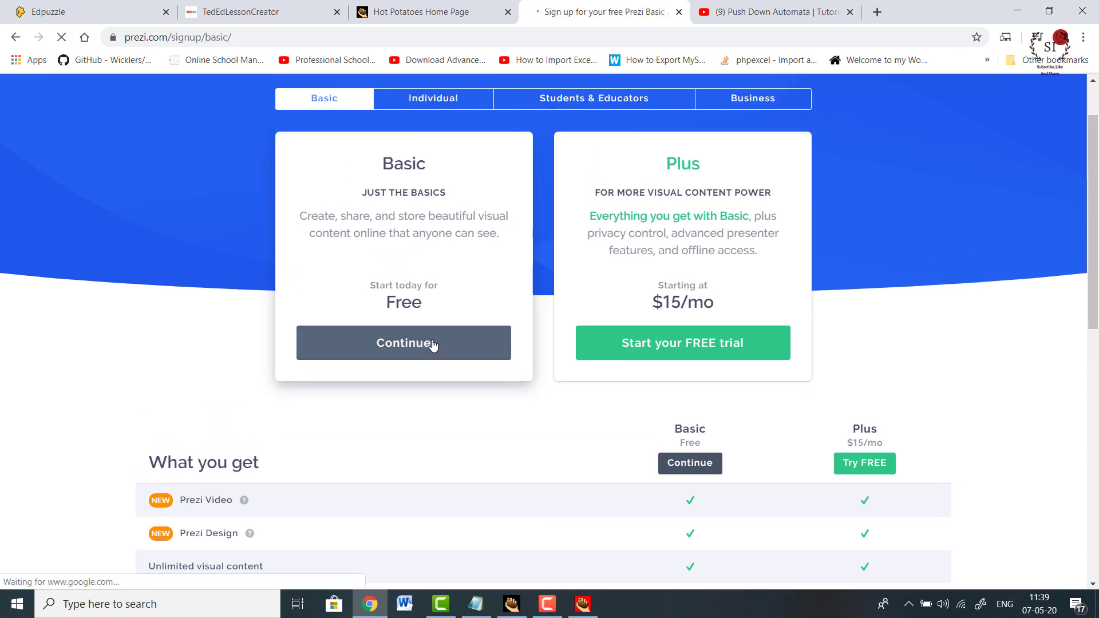
Sign up for the Prezi Basic plan with an existing Google account
scroll(555, 501, "down", 4)
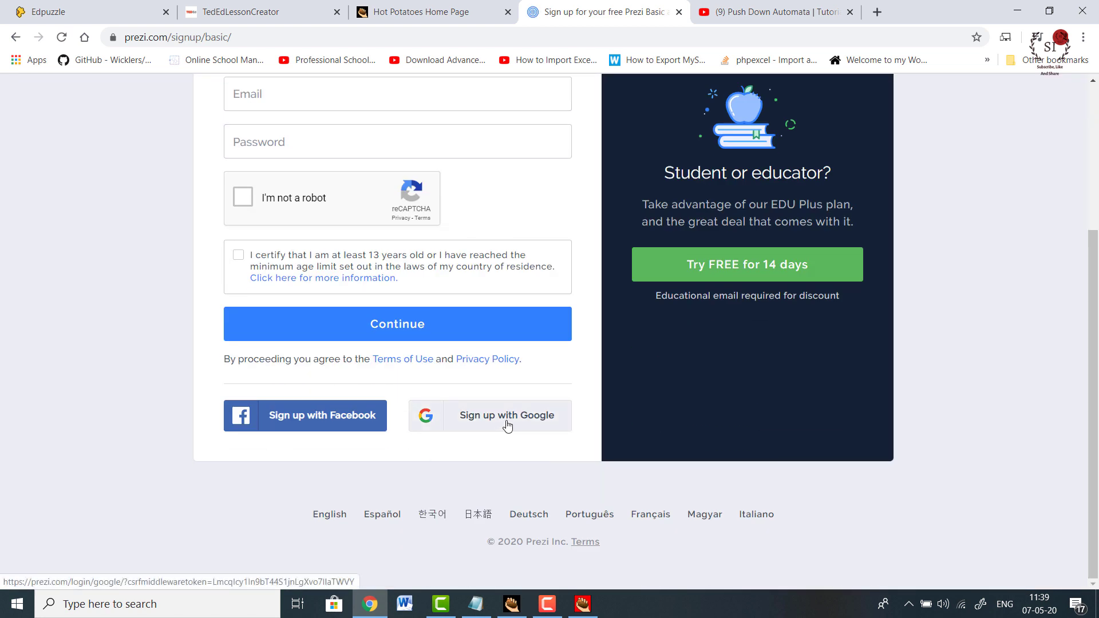
left_click(507, 426)
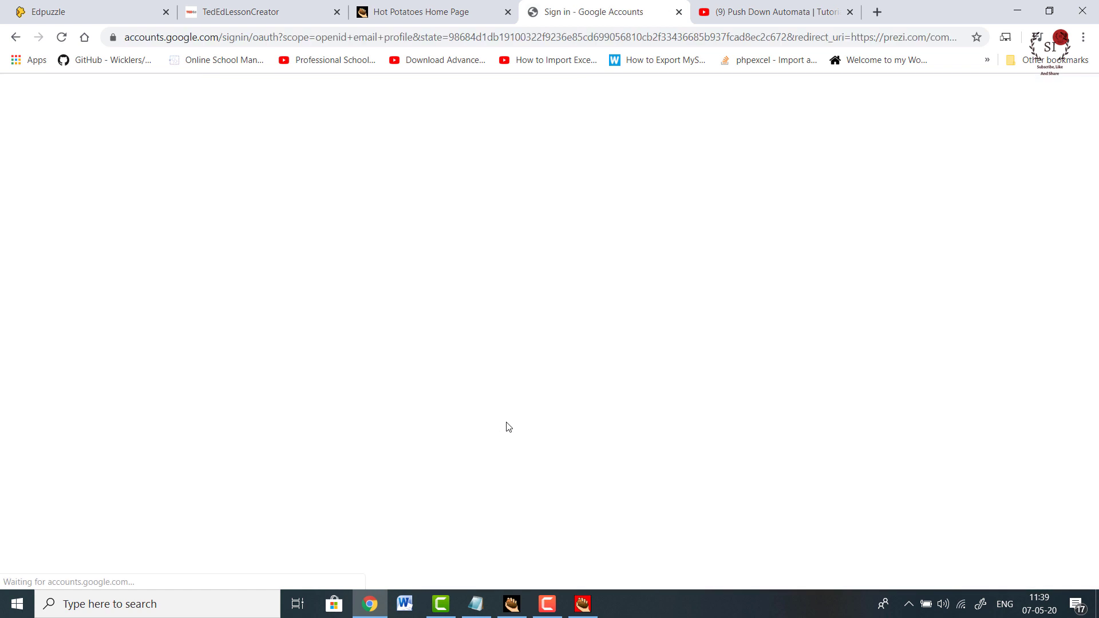
left_click(494, 295)
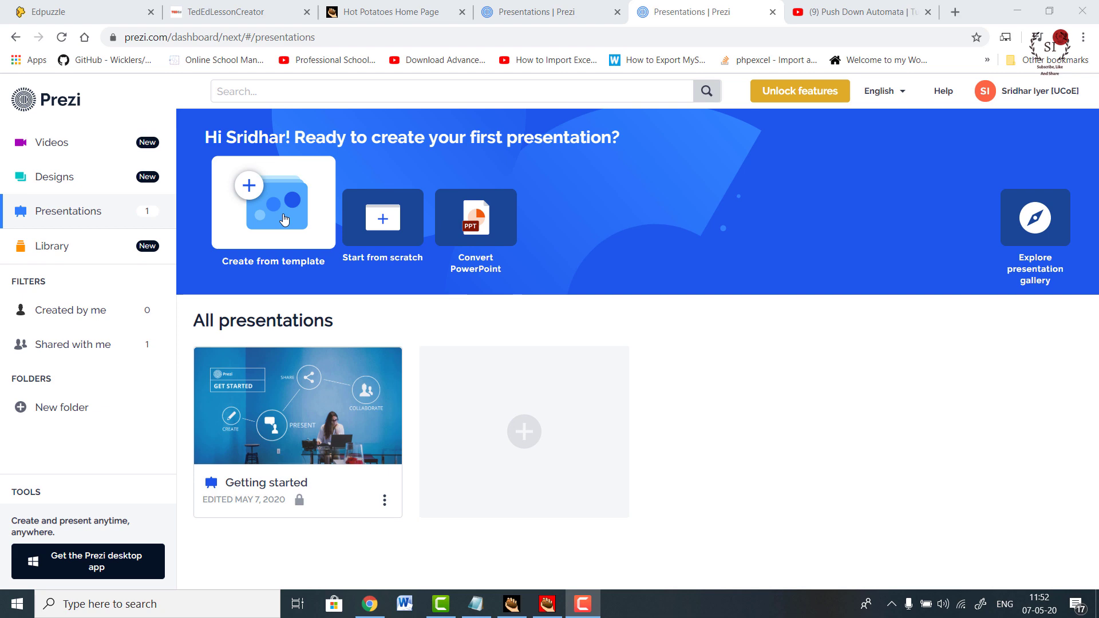
Create a presentation from a template, browsing the General category and using the Road Ahead - Hill template
left_click(284, 220)
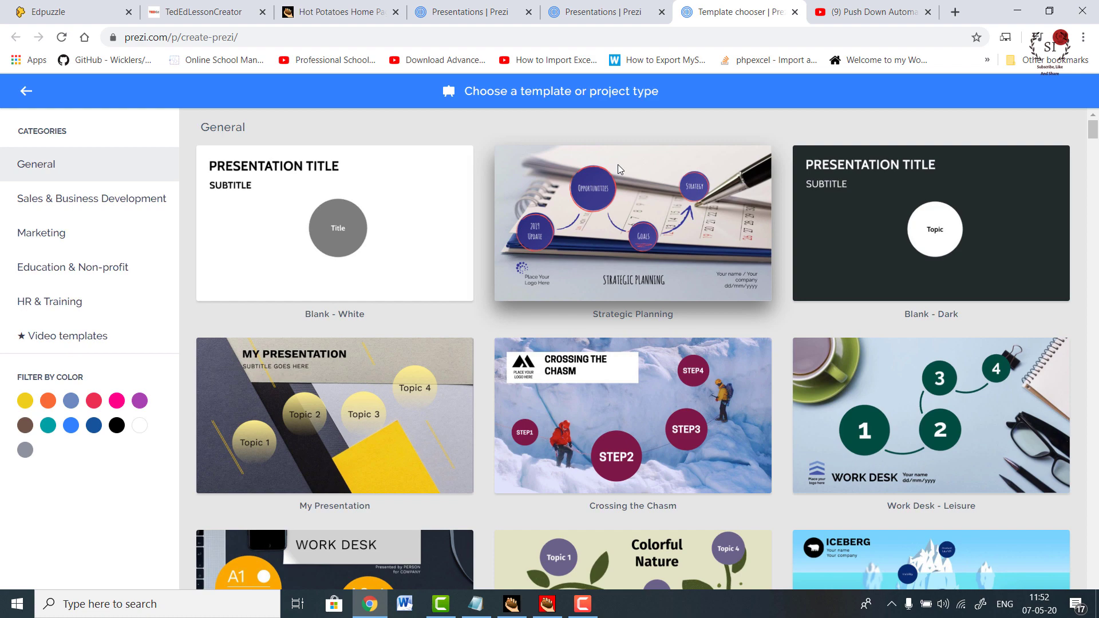
scroll(817, 348, "down", 5)
scroll(817, 348, "down", 10)
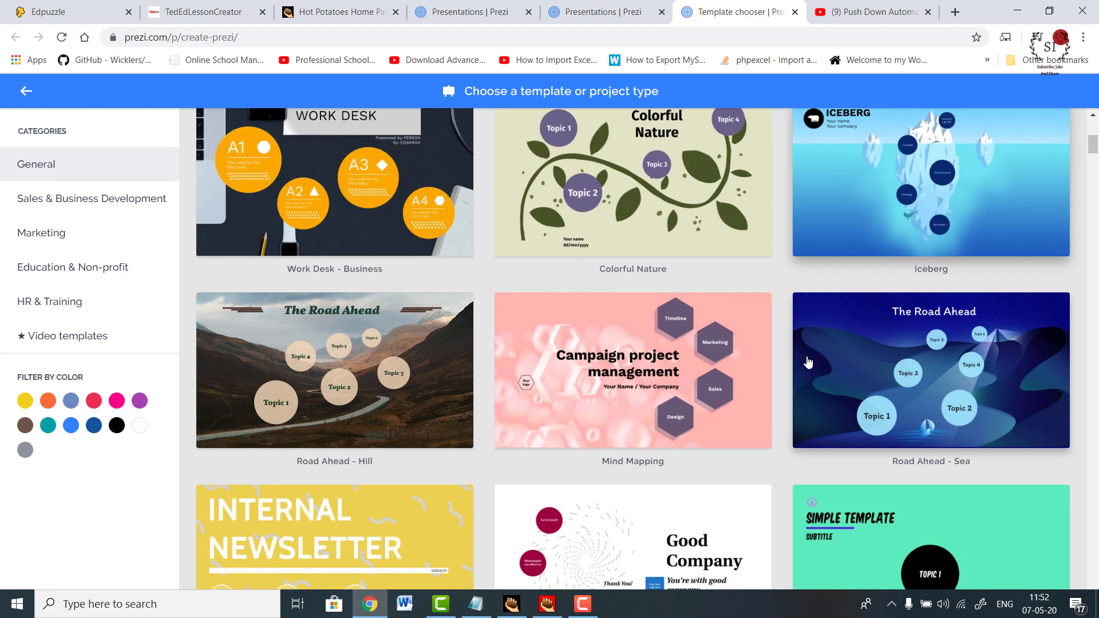
scroll(644, 376, "up", 5)
scroll(645, 375, "up", 3)
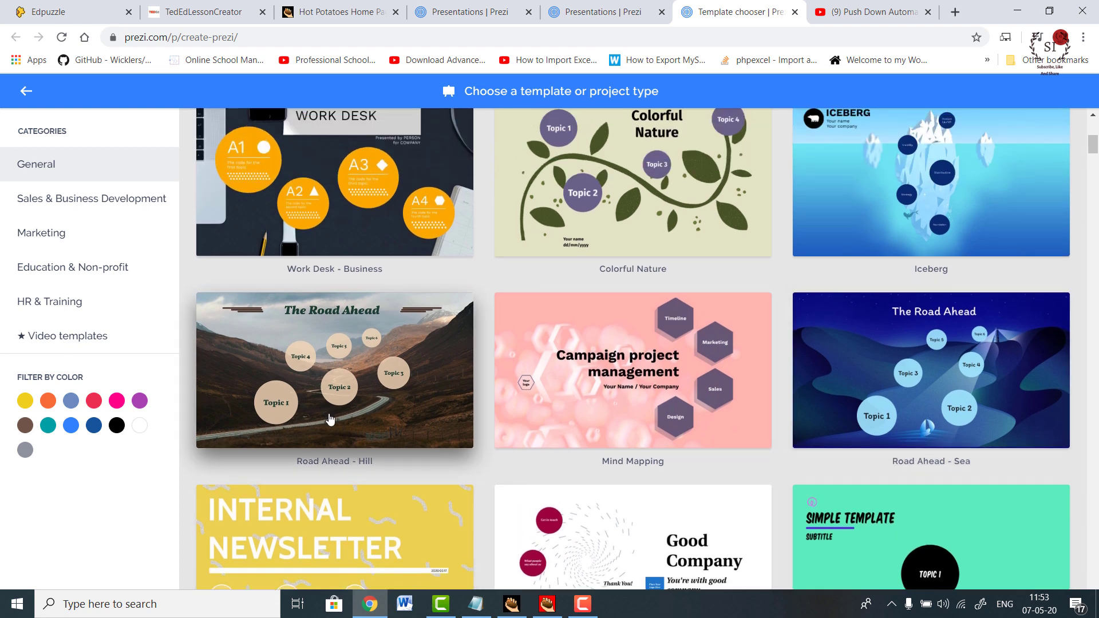
left_click(326, 415)
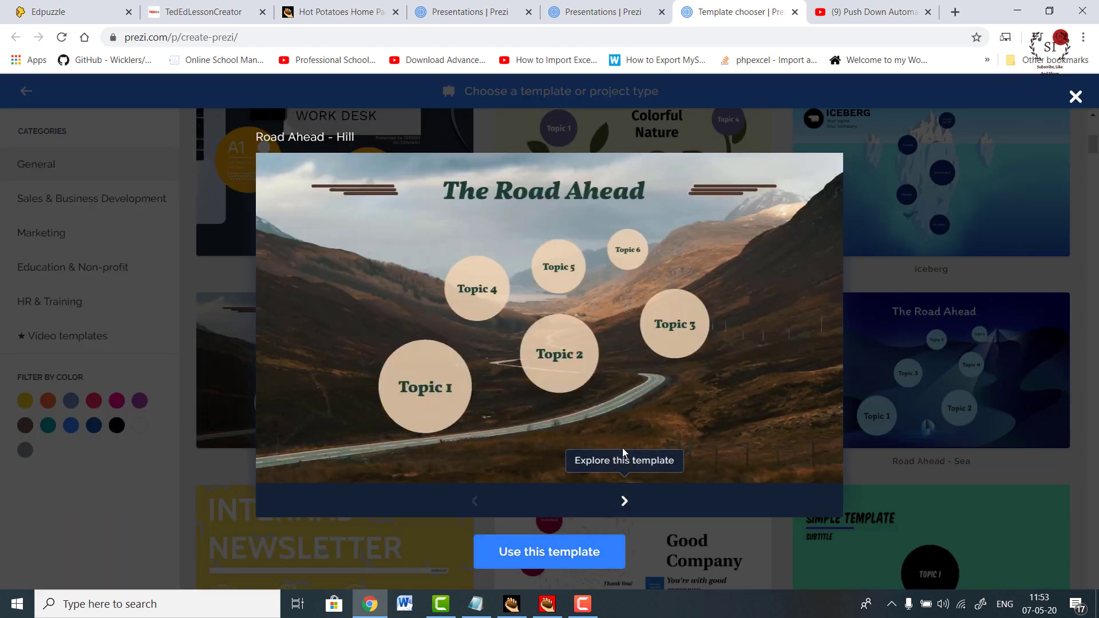
left_click(584, 557)
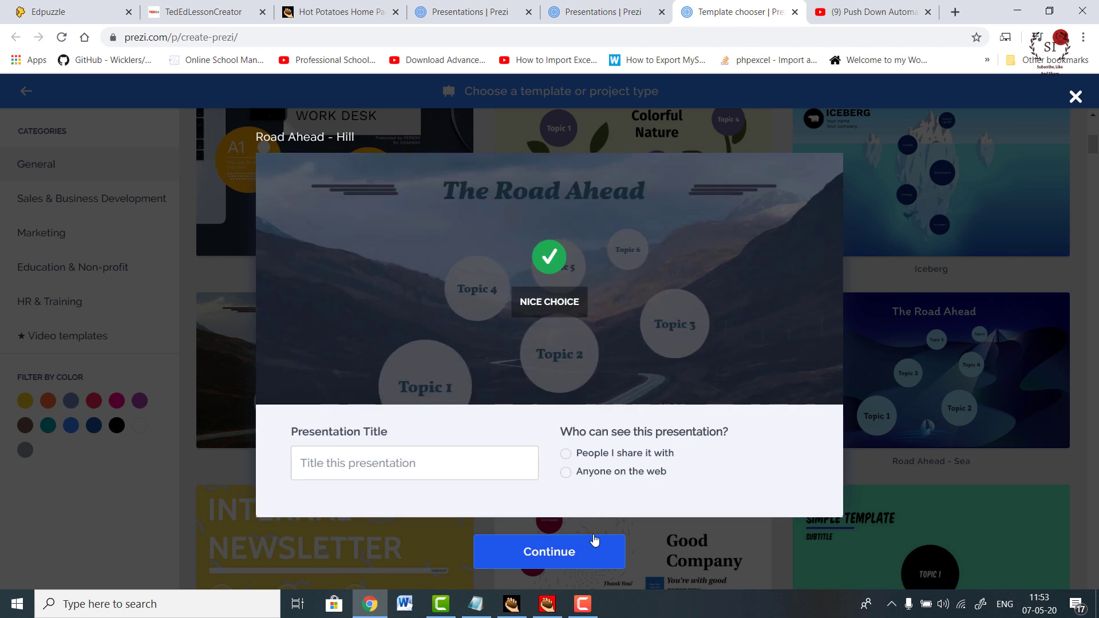
Title the presentation "Demo 1", make it visible to anyone on the web and continue
left_click(605, 479)
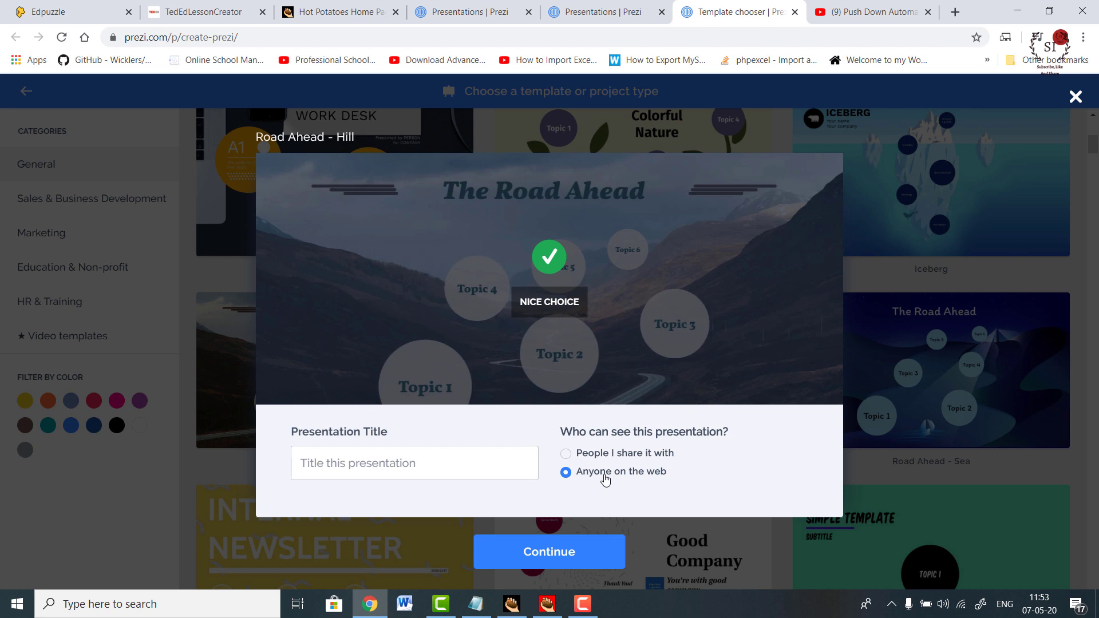
left_click(590, 456)
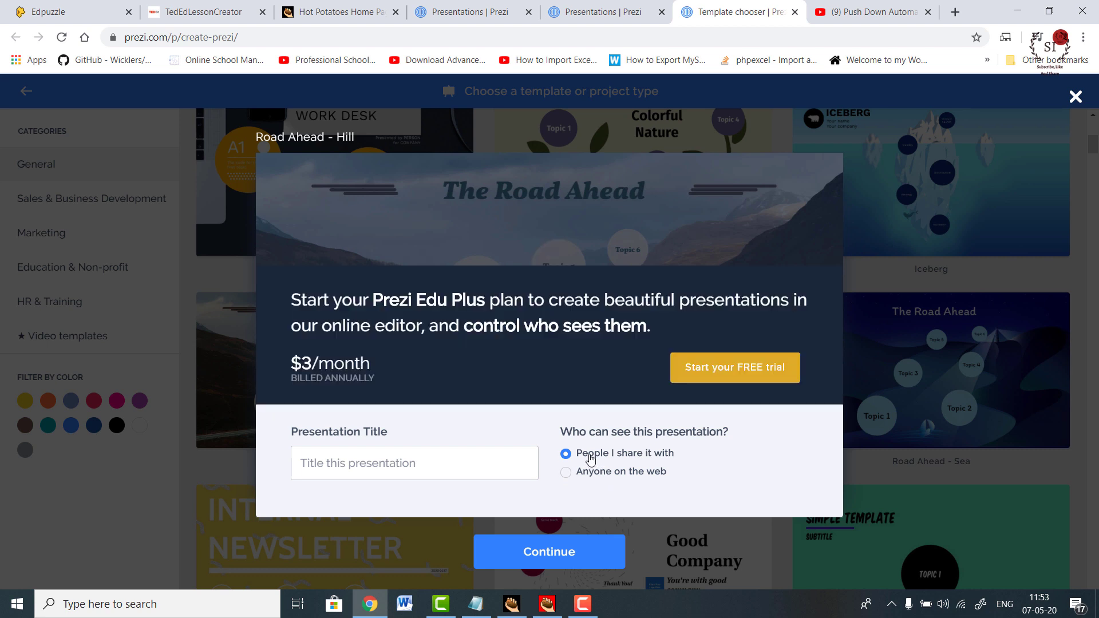
left_click(447, 467)
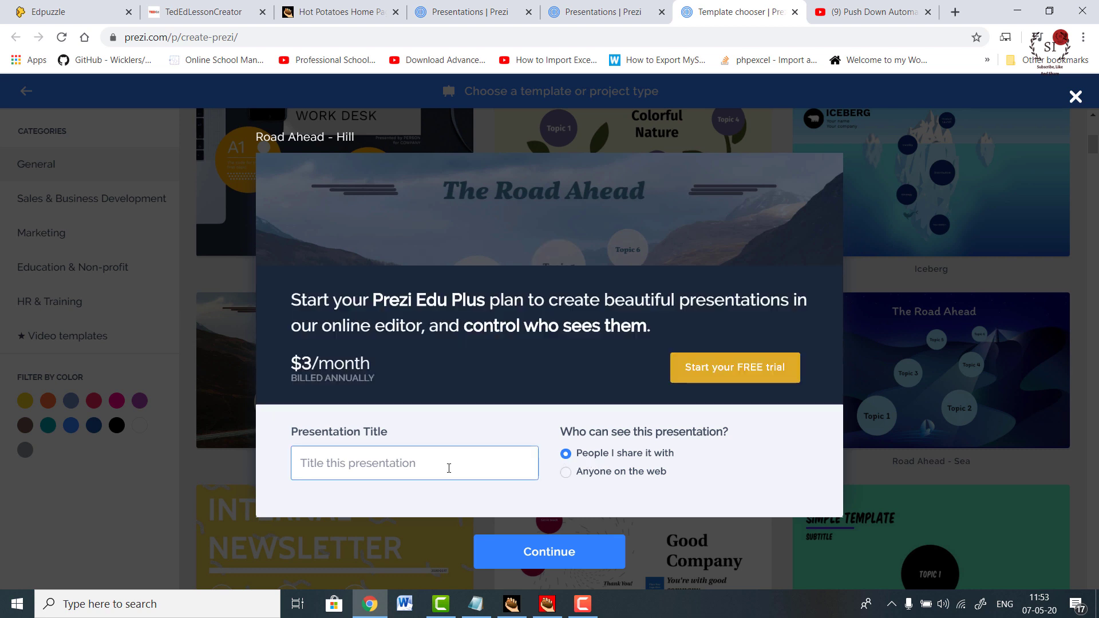
left_click(588, 478)
left_click(368, 466)
type("Demo 1")
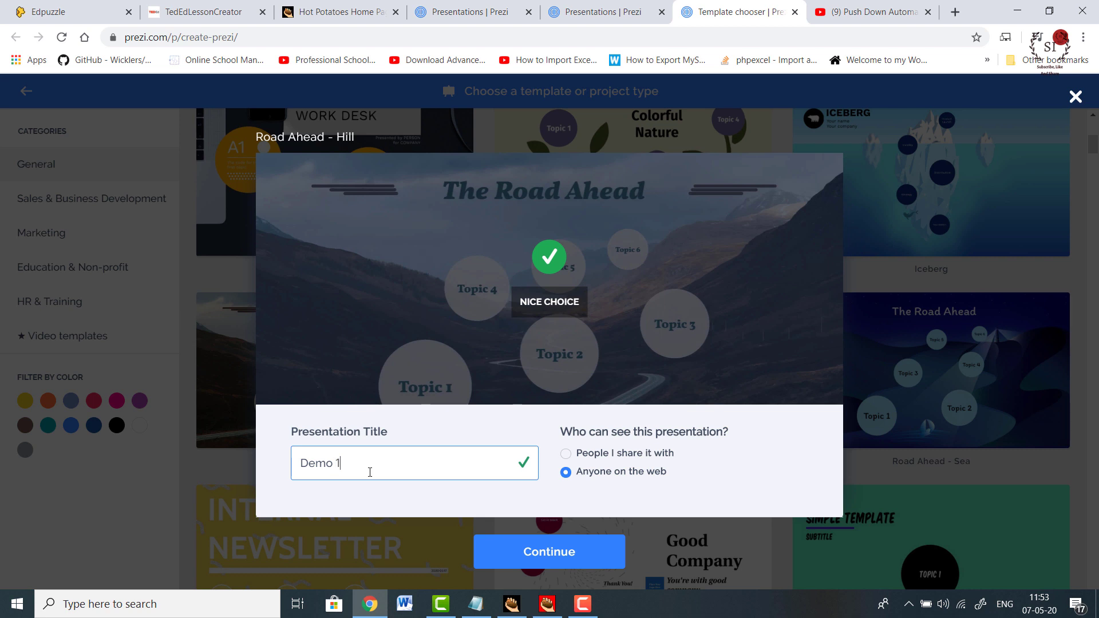
left_click(524, 554)
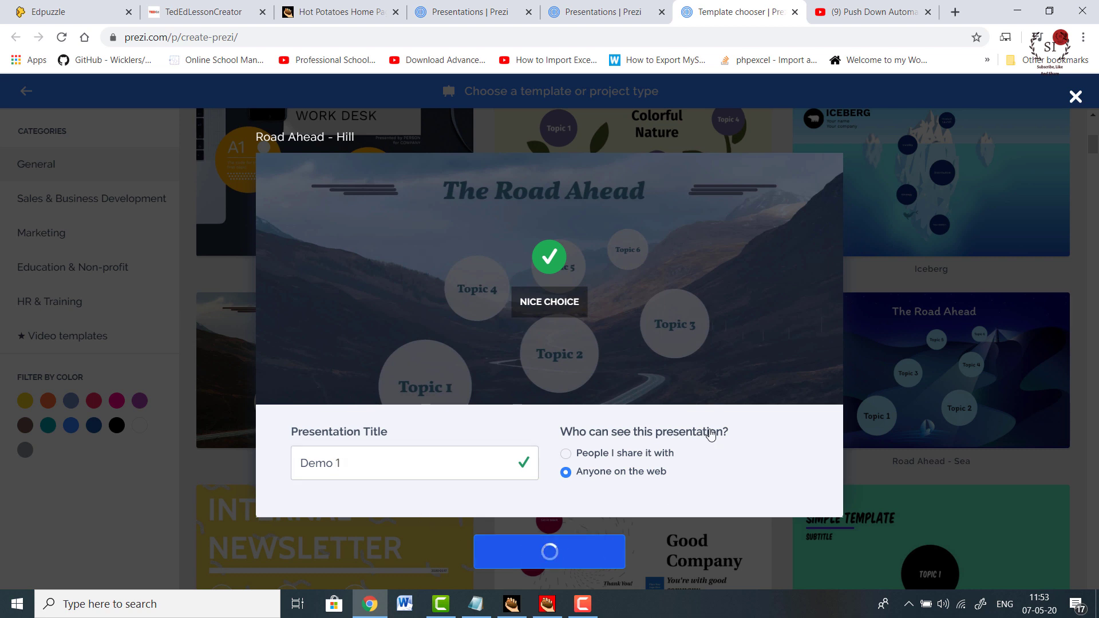